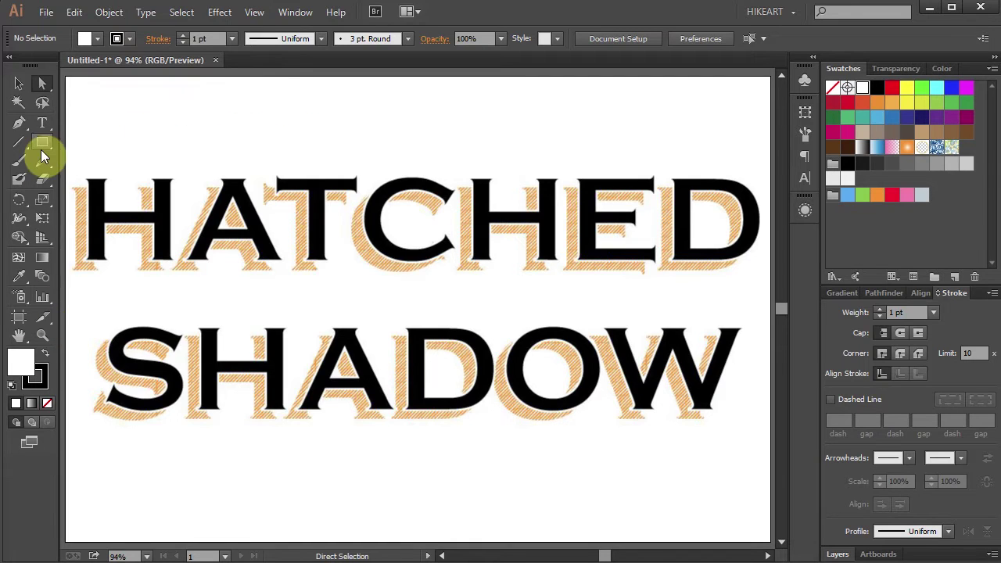
Step: Type RETRO on one line and SHADOW on the line below it on the artboard
left_click(42, 123)
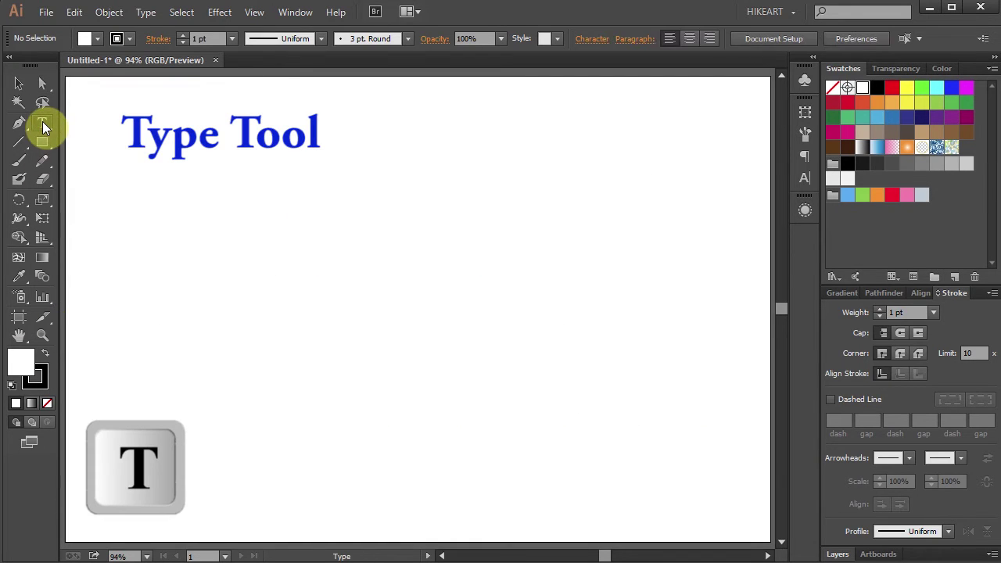
left_click(223, 334)
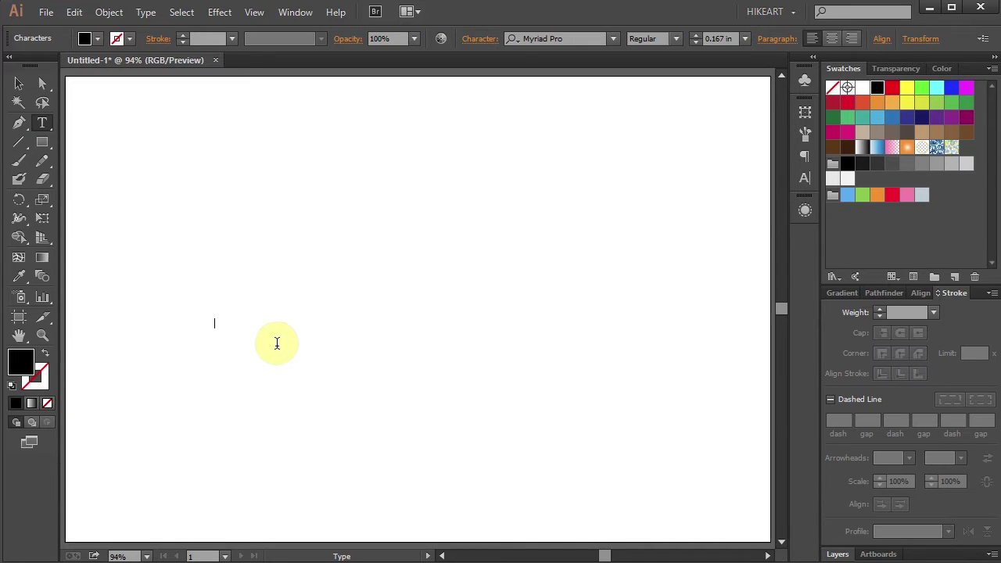
type("RETRO")
key("Return")
type("SHADOW")
key("Escape")
key("v")
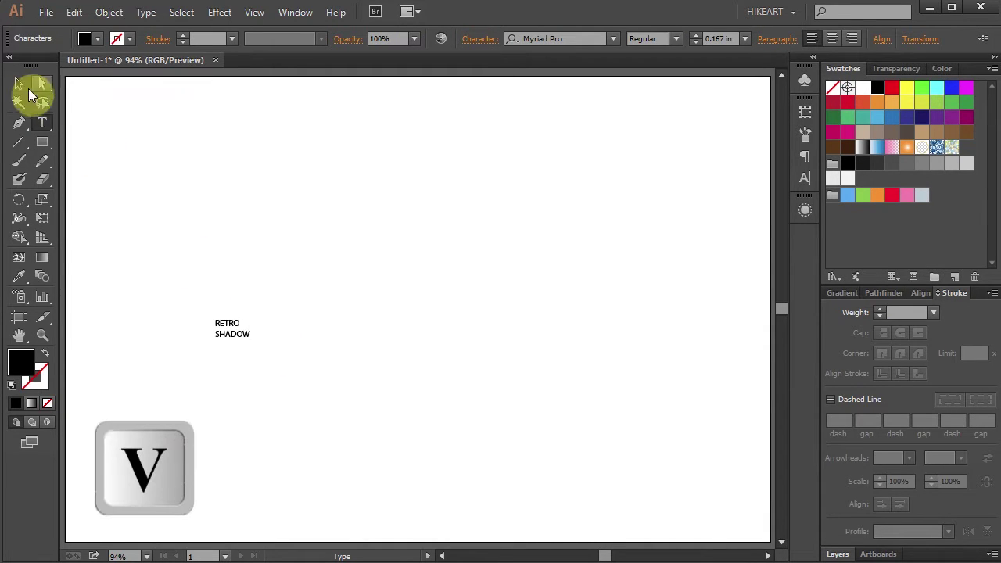
Step: Enlarge the text, centre-align both lines, and move it to the artboard centre
left_click_drag(245, 339, 449, 454)
left_click_drag(448, 321, 706, 154)
left_click(805, 155)
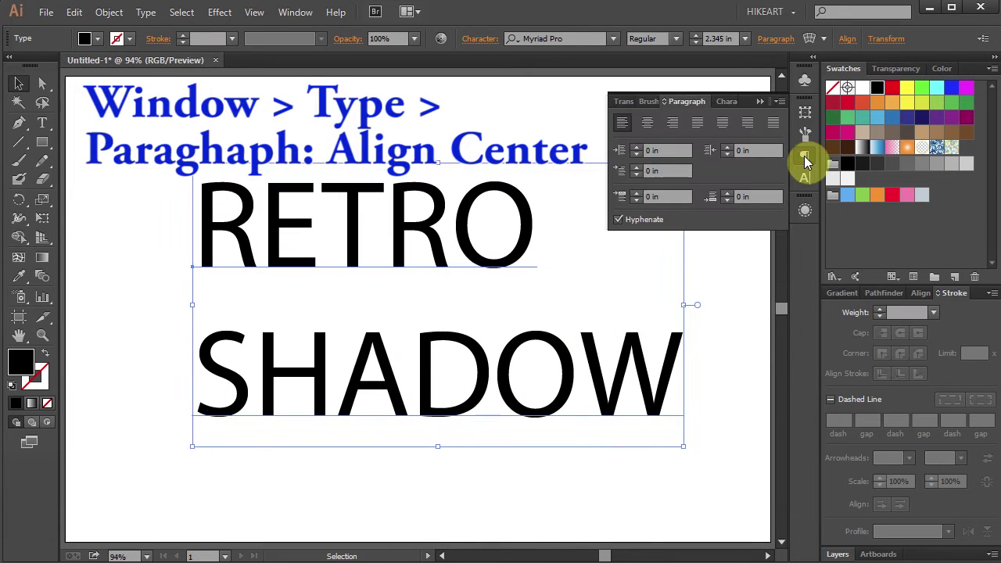
left_click(651, 122)
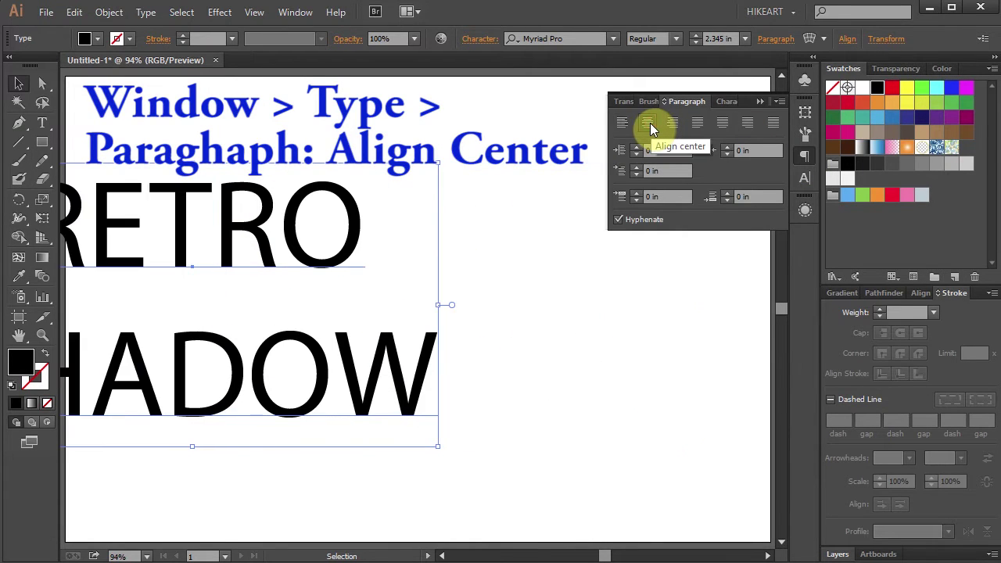
left_click(759, 101)
left_click_drag(295, 223, 508, 225)
key("t")
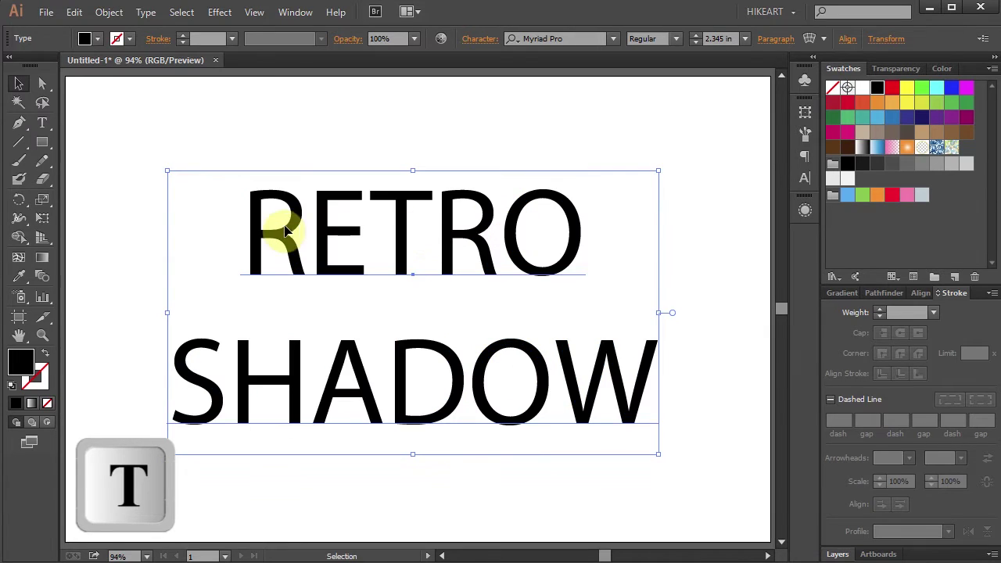
Step: Set both lines of RETRO SHADOW in Copperplate Gothic Bold, then deselect the text
left_click_drag(253, 222, 643, 357)
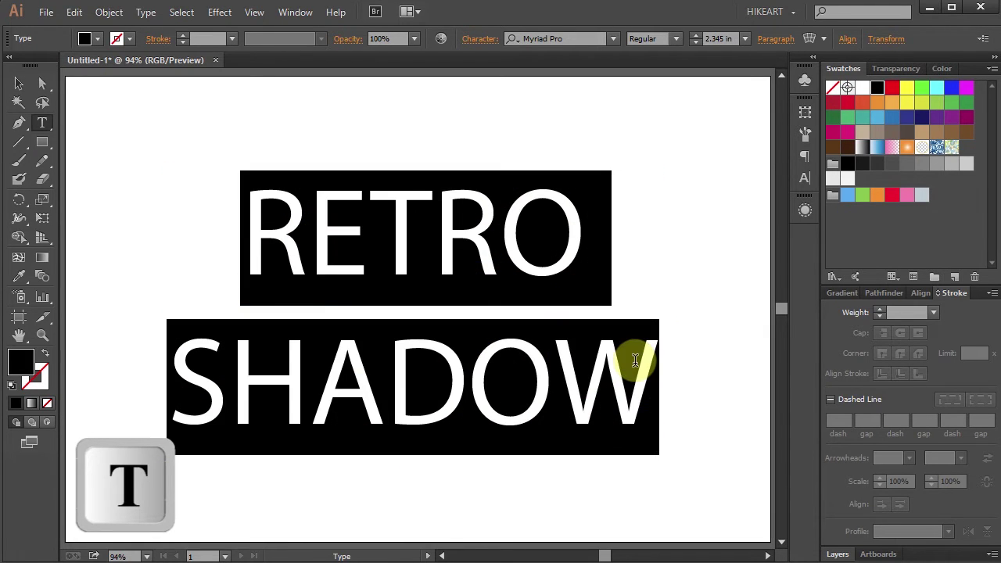
left_click(576, 39)
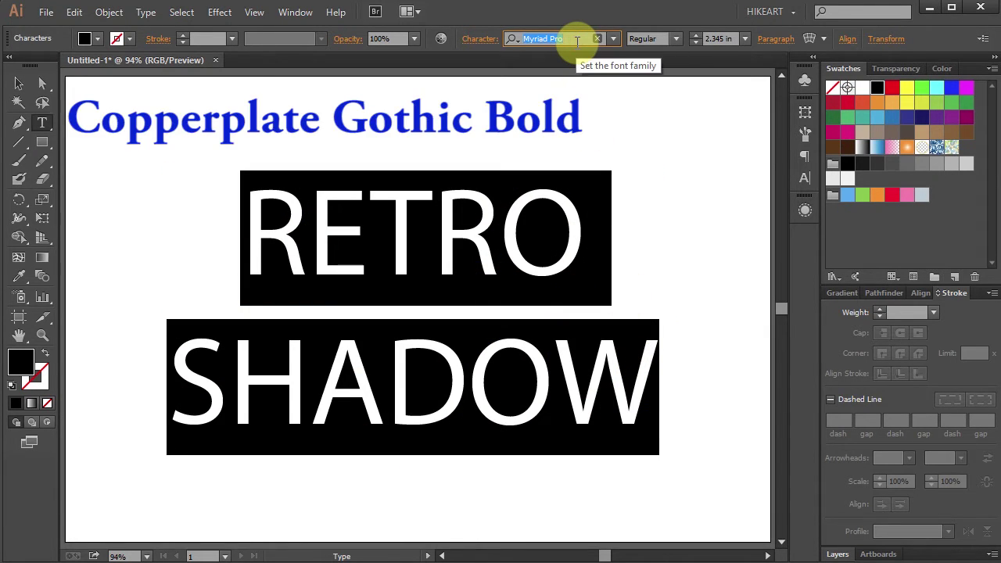
type("COPPER")
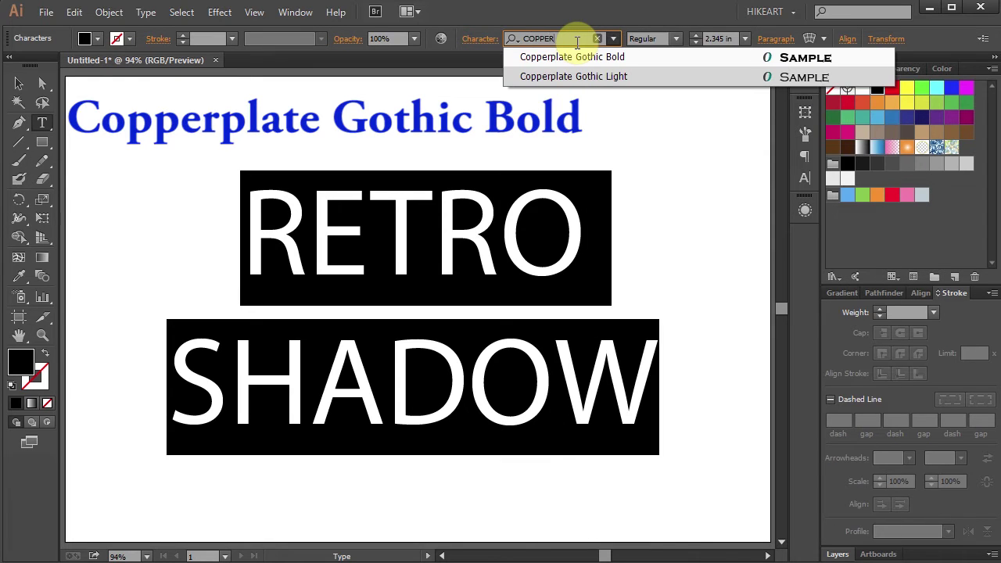
left_click(642, 55)
left_click_drag(599, 220, 598, 203)
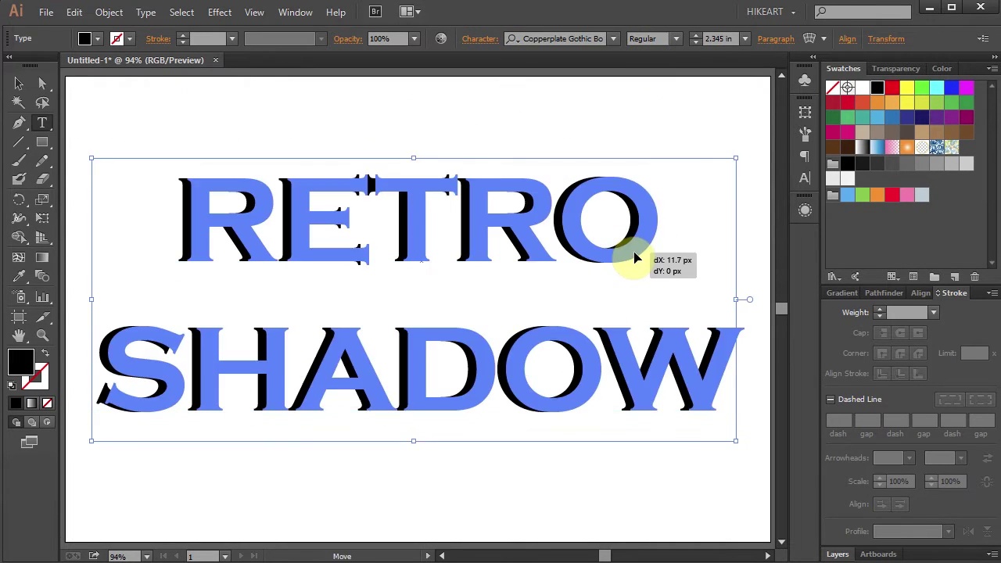
key("ctrl")
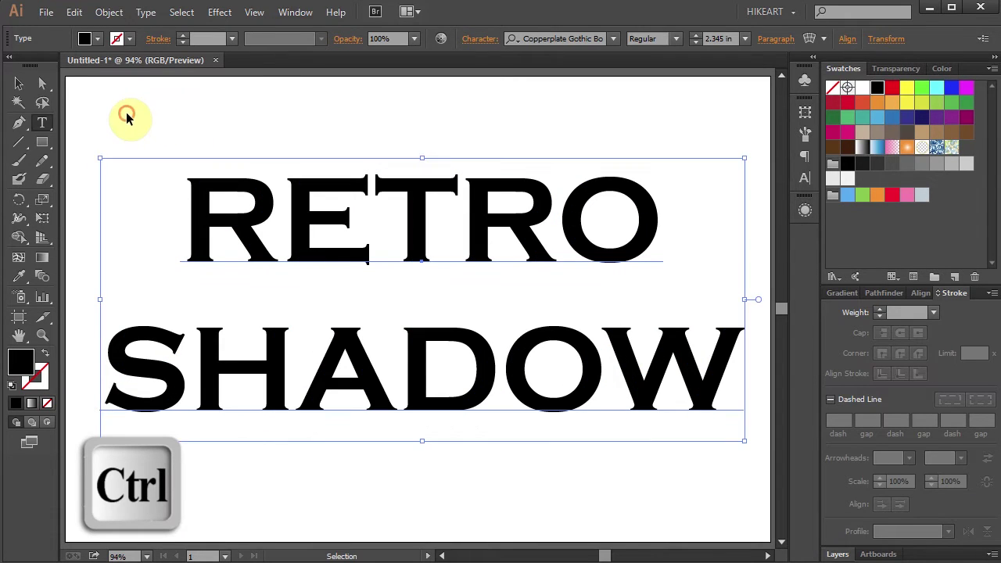
left_click(126, 115, "ctrl")
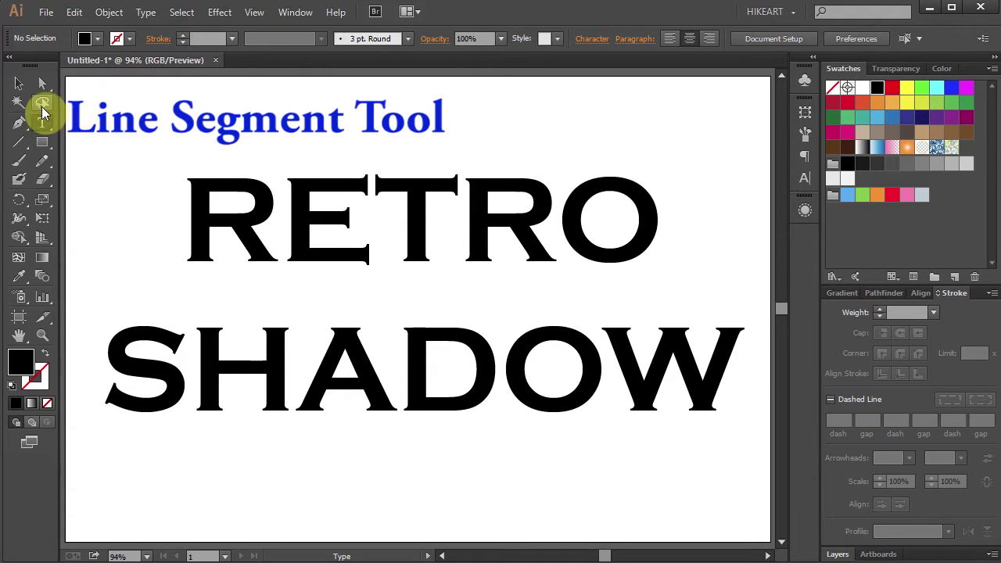
Step: Draw a short 45° diagonal line at the artboard's top left
key("backslash")
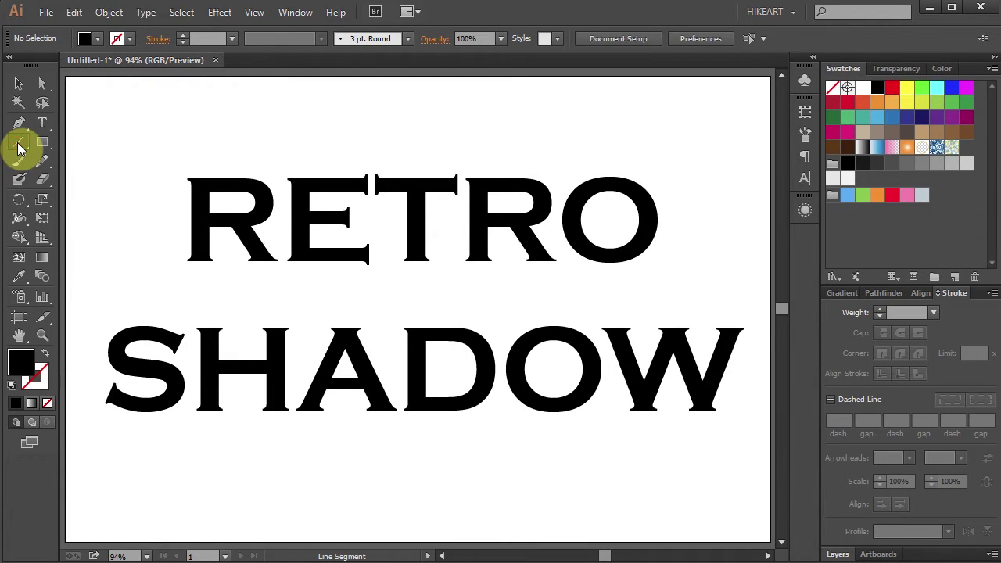
key("shift")
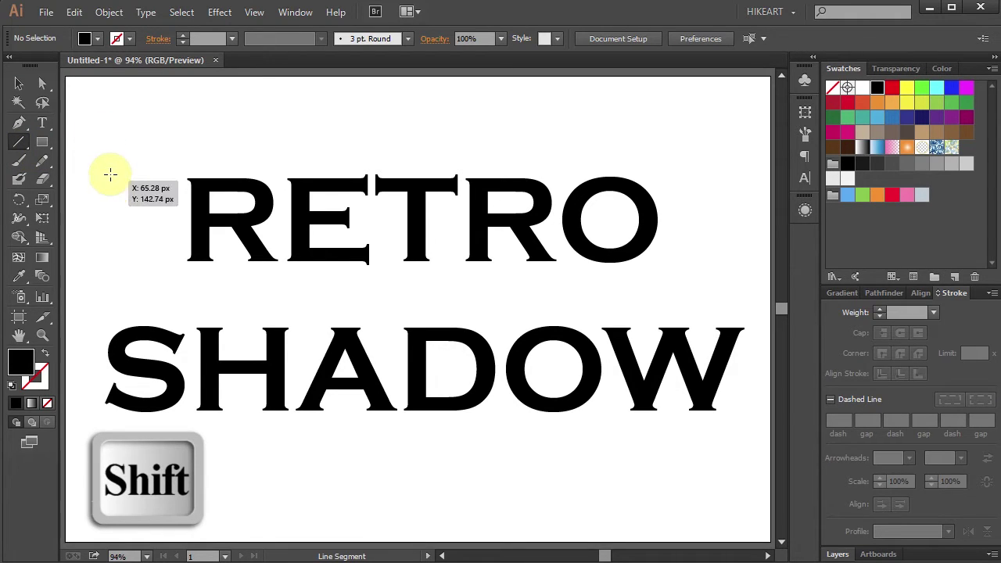
left_click(106, 175)
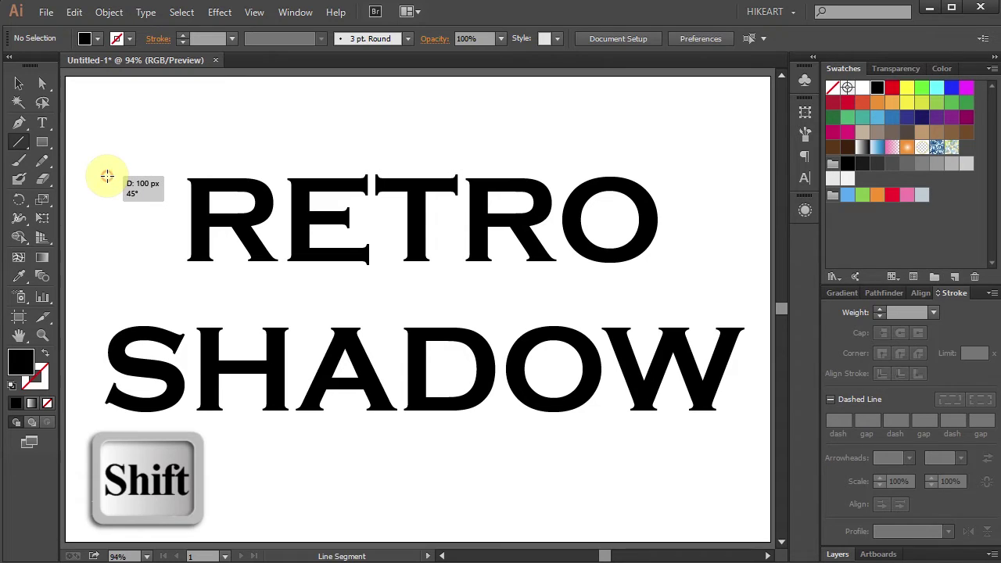
left_click_drag(107, 175, 201, 107)
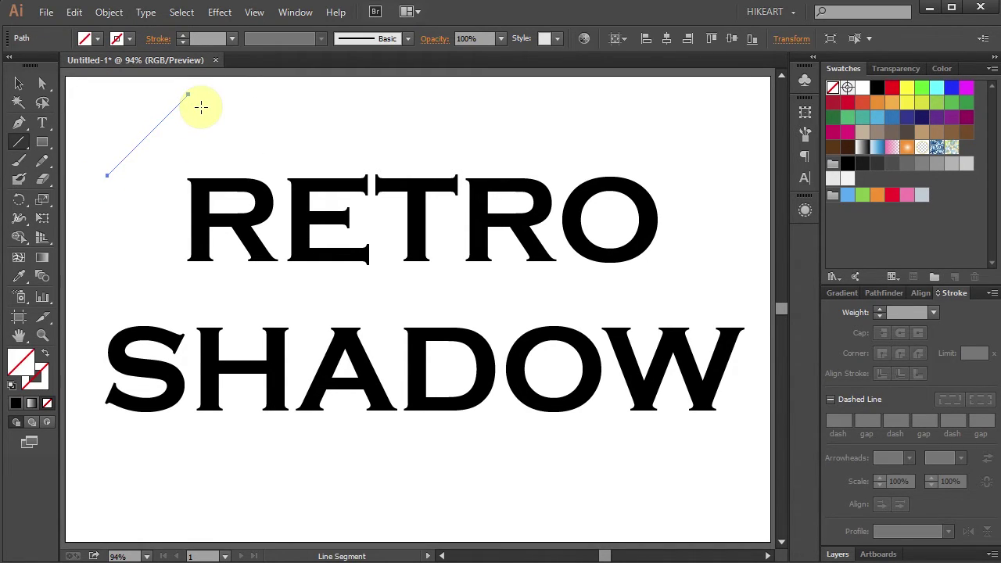
Step: Give the line an orange ff9928 stroke at 1 pt weight
left_click(36, 381)
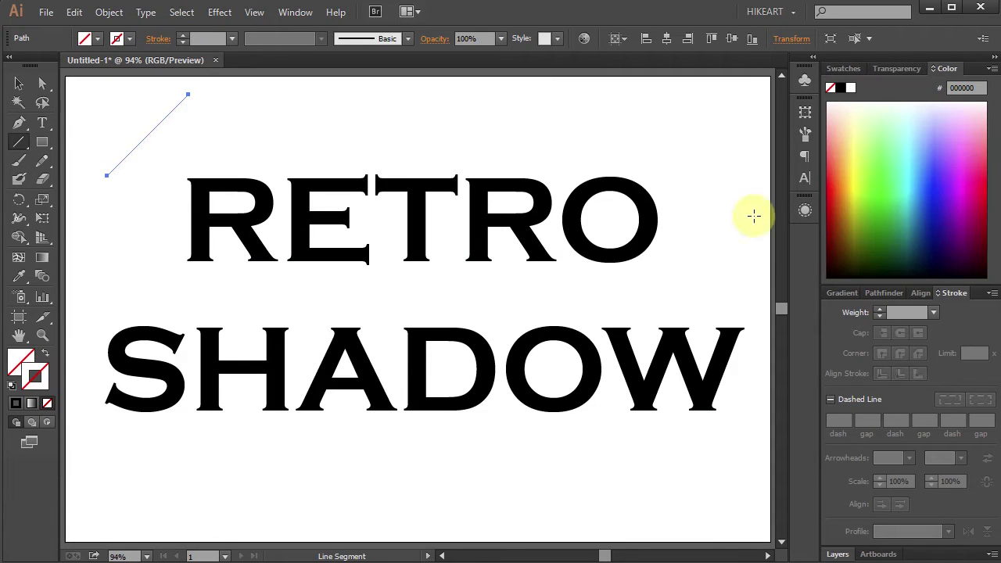
left_click(845, 170)
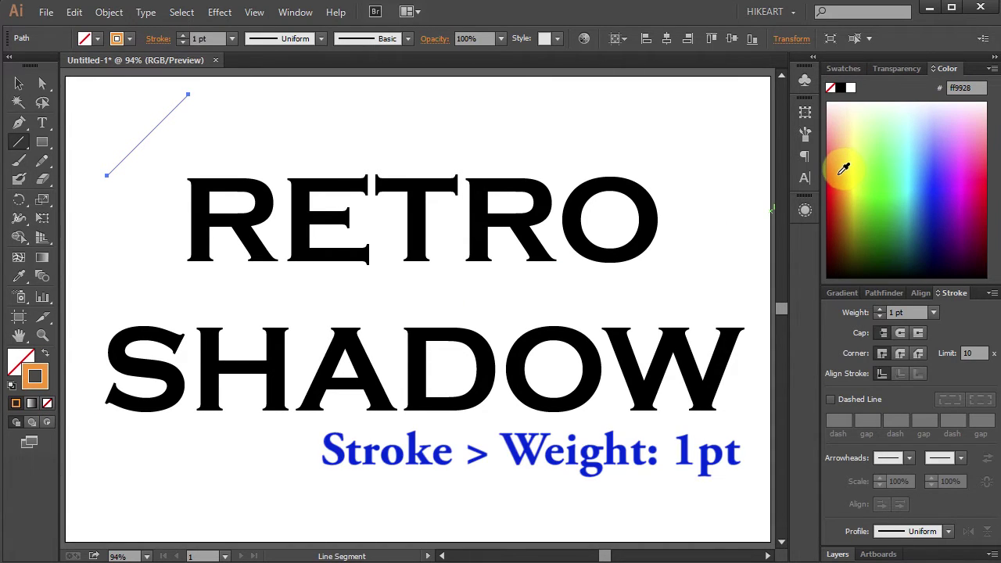
left_click(934, 312)
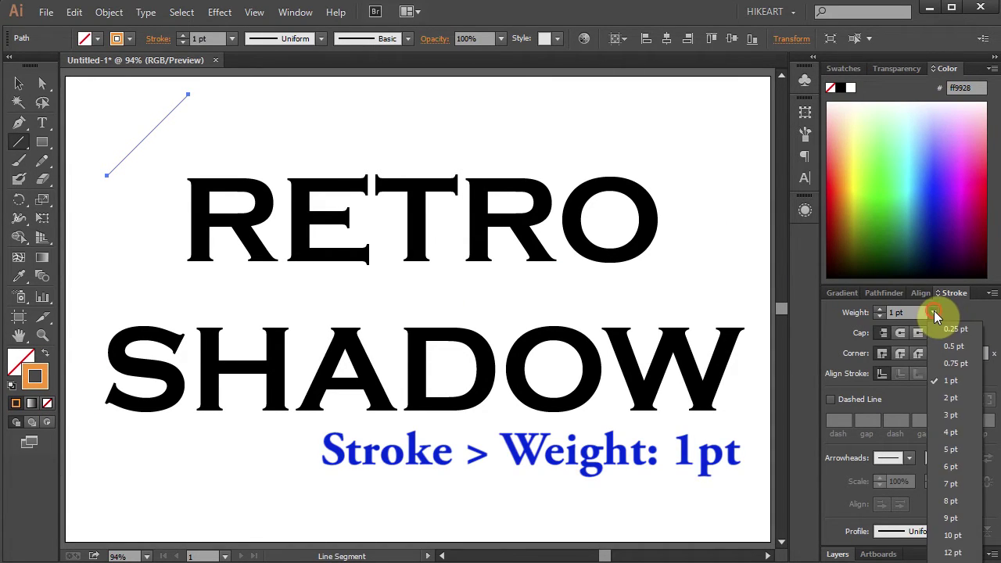
left_click(934, 313)
left_click(912, 312)
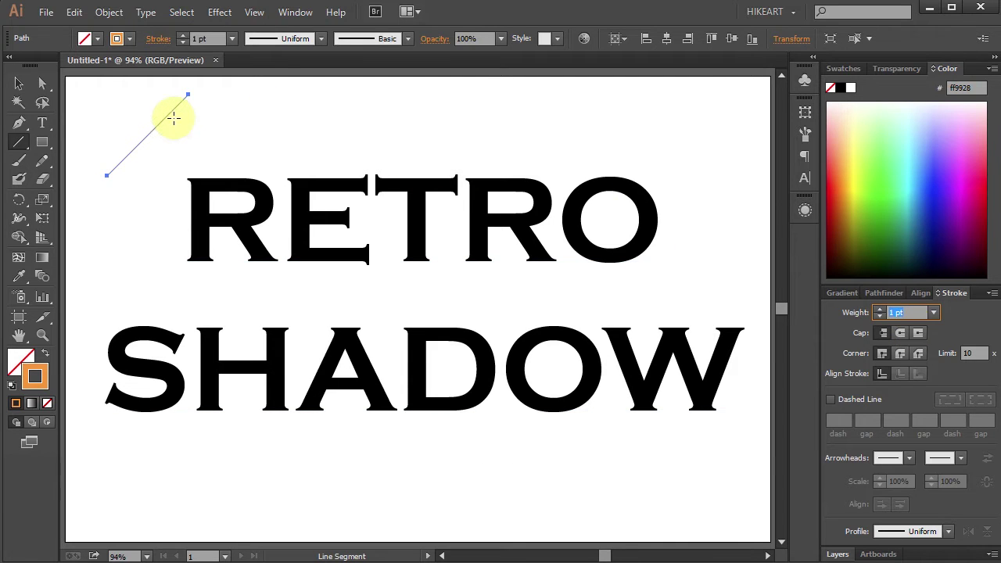
Step: Turn the diagonal line into a new pattern named GOLD LINES
left_click(108, 13)
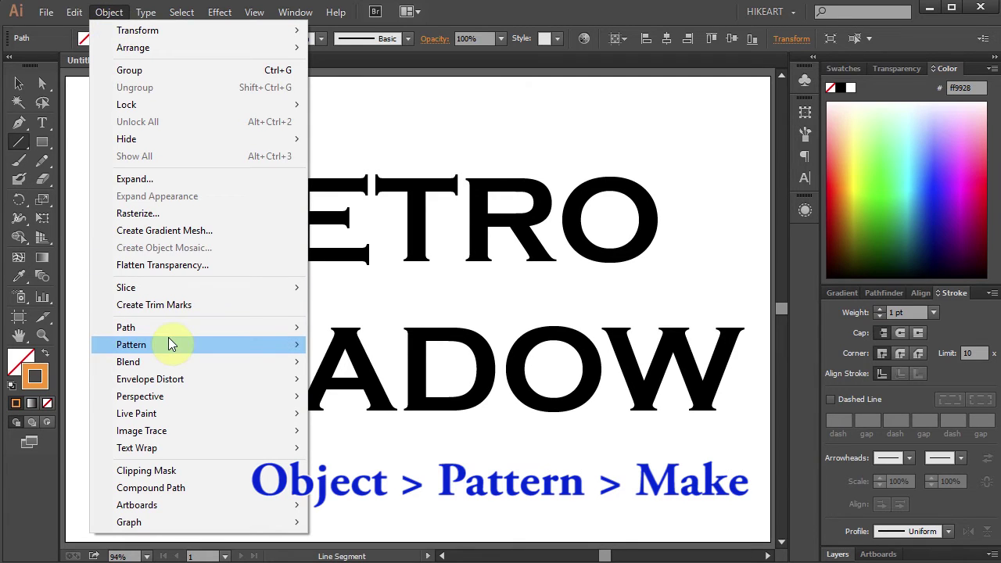
mouse_move(170, 343)
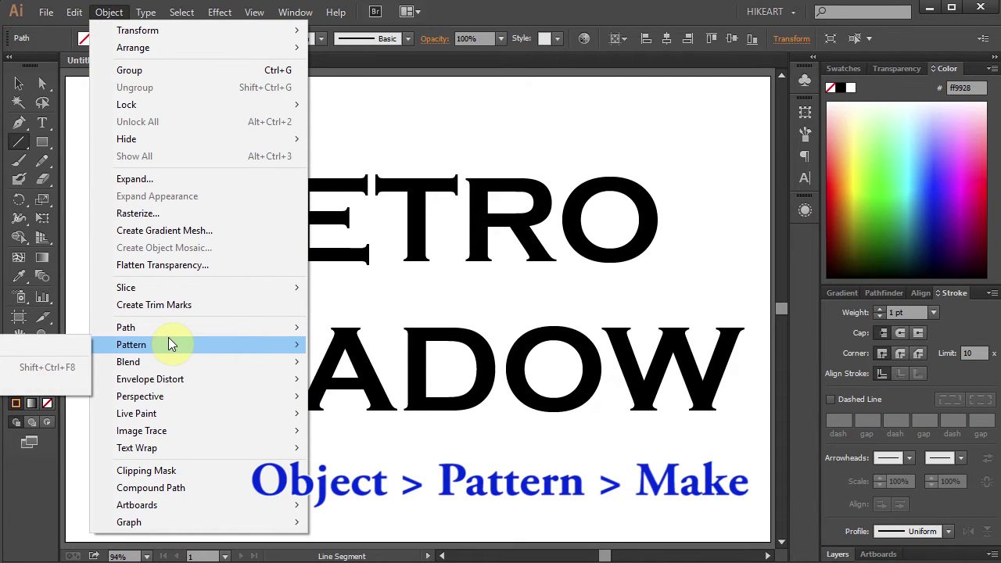
left_click(48, 344)
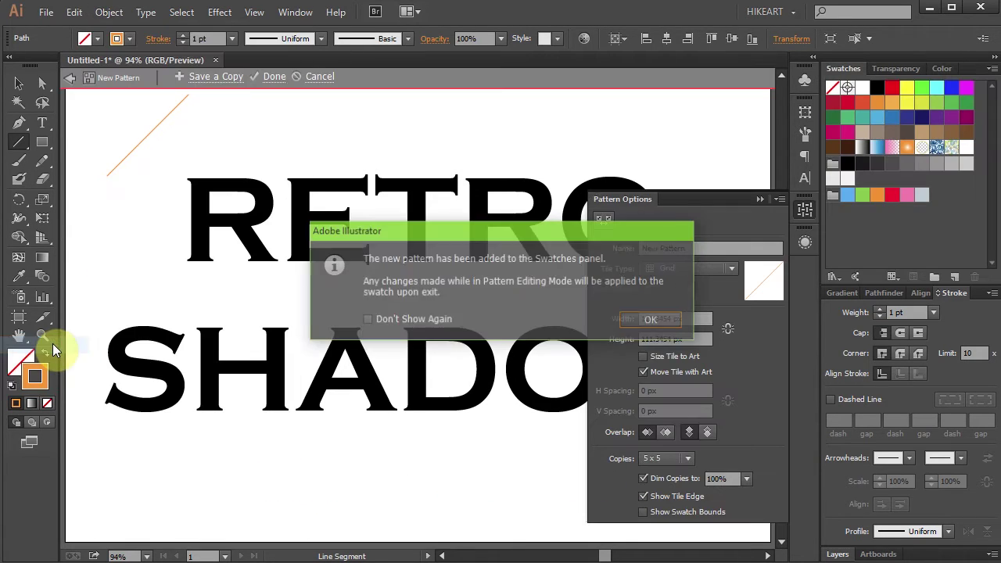
left_click(653, 323)
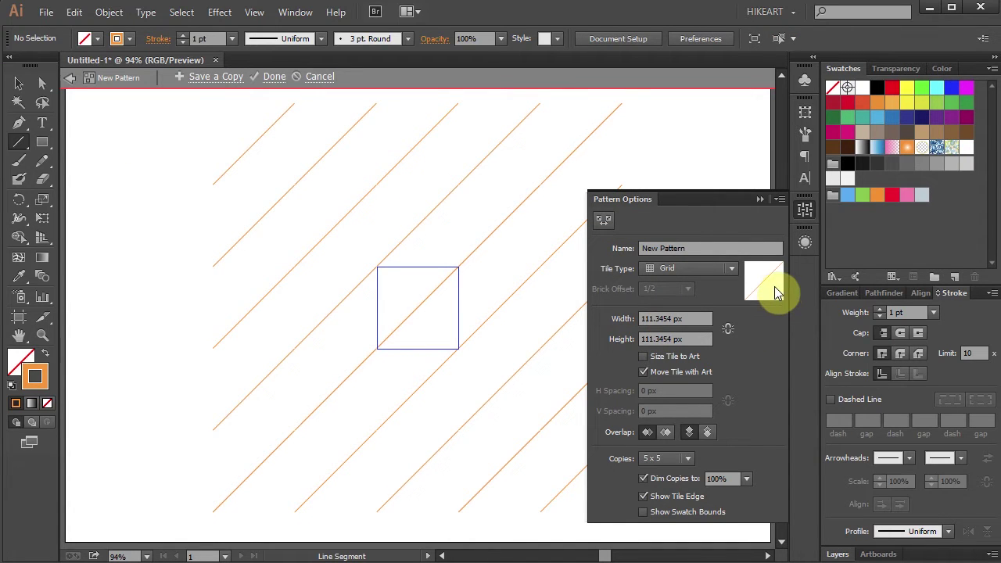
left_click(706, 249)
type("GOLD LINES")
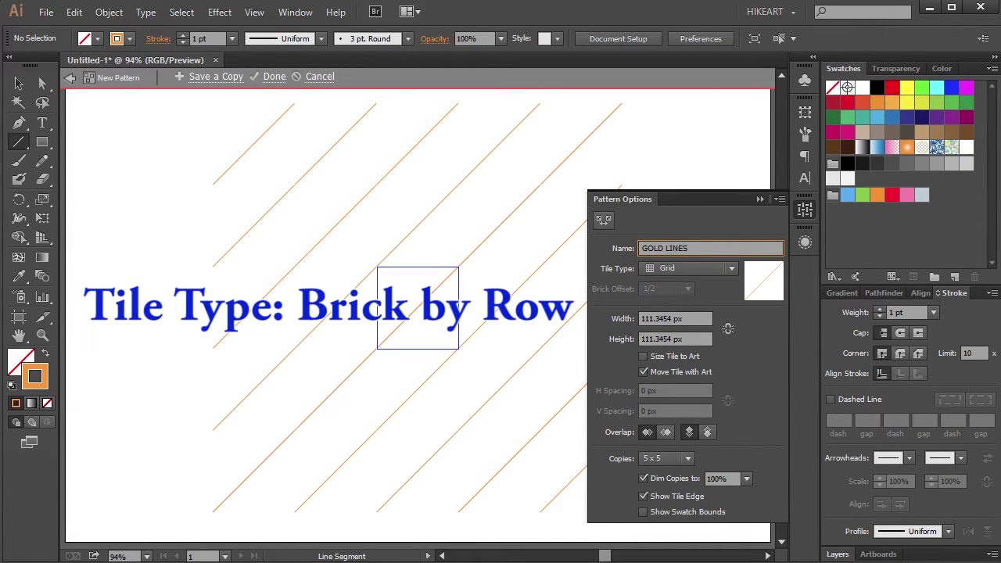
Step: Set the pattern to Brick by Row tiling with a 7 px by 7 px tile
left_click(730, 269)
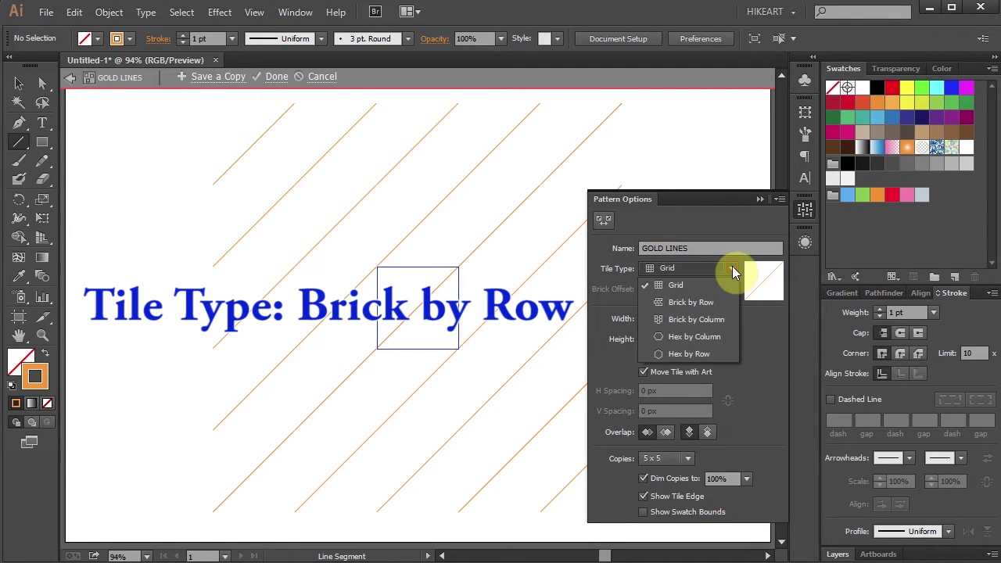
left_click(695, 302)
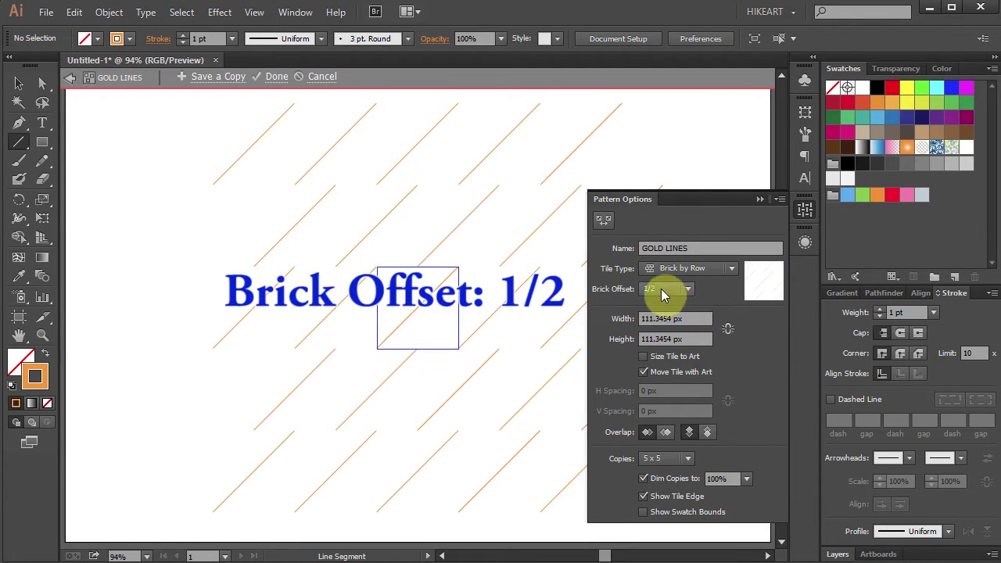
left_click(691, 318)
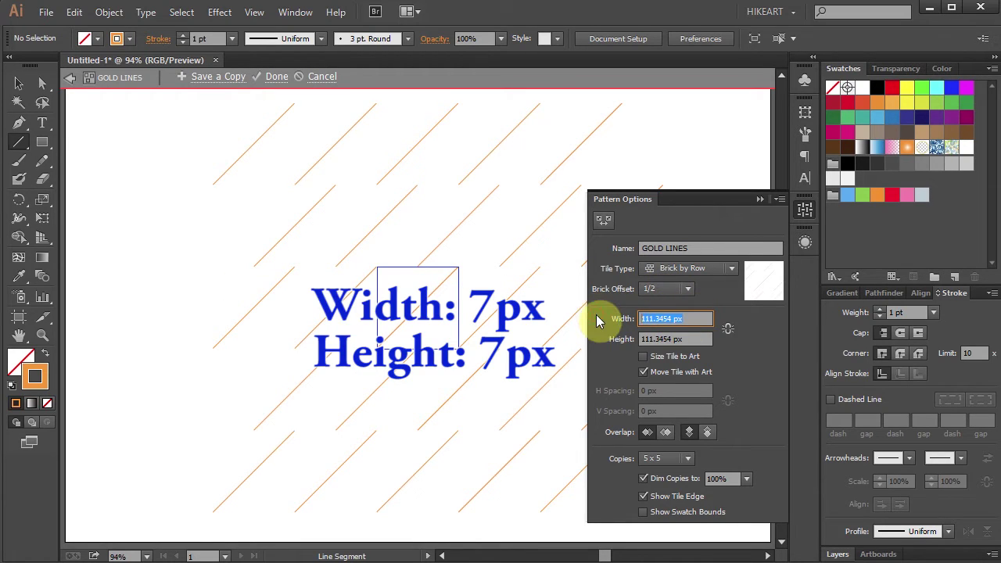
type("7")
left_click(691, 338)
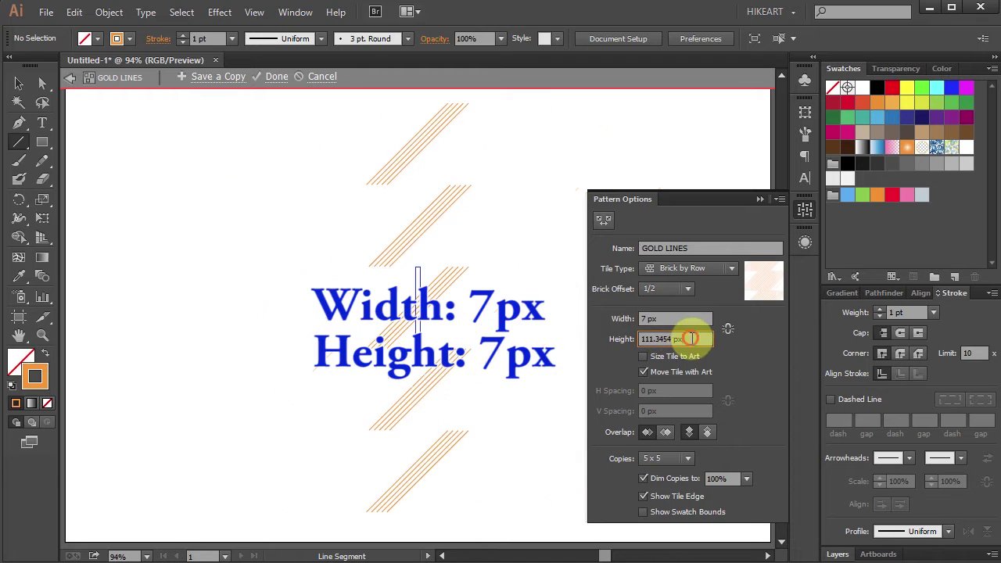
type("7")
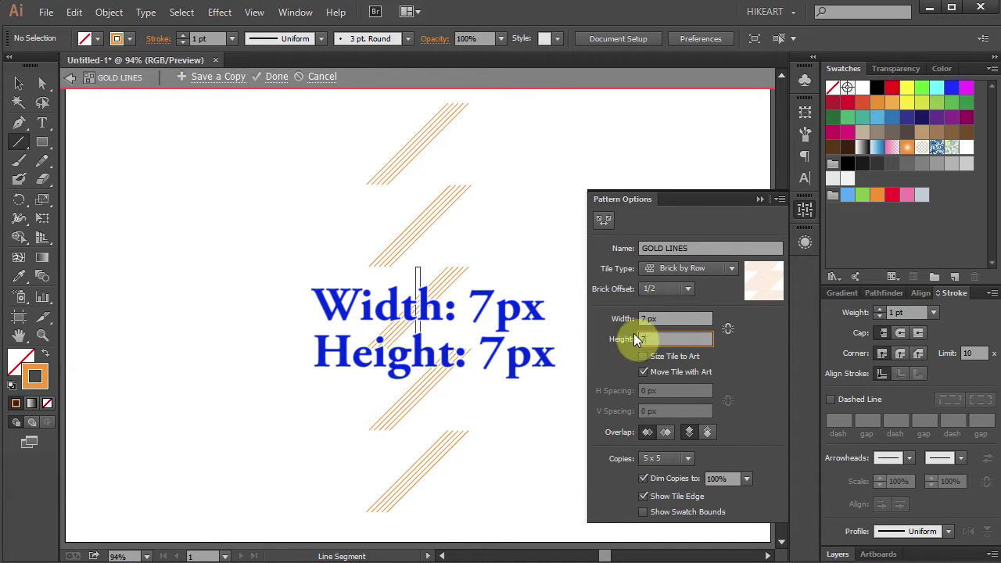
left_click(672, 319)
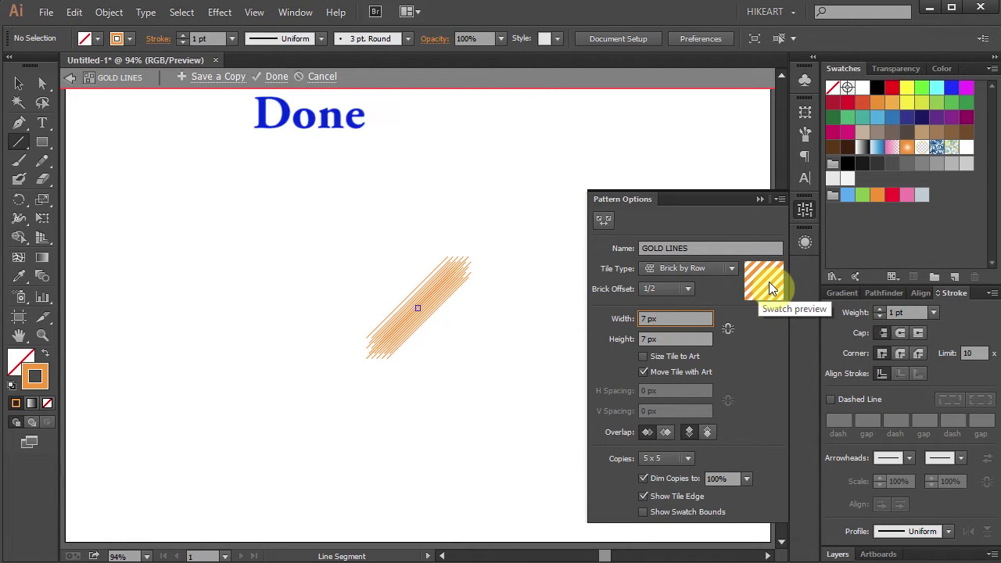
Step: Exit pattern editing and delete the leftover orange diagonal line from the artboard
left_click(276, 77)
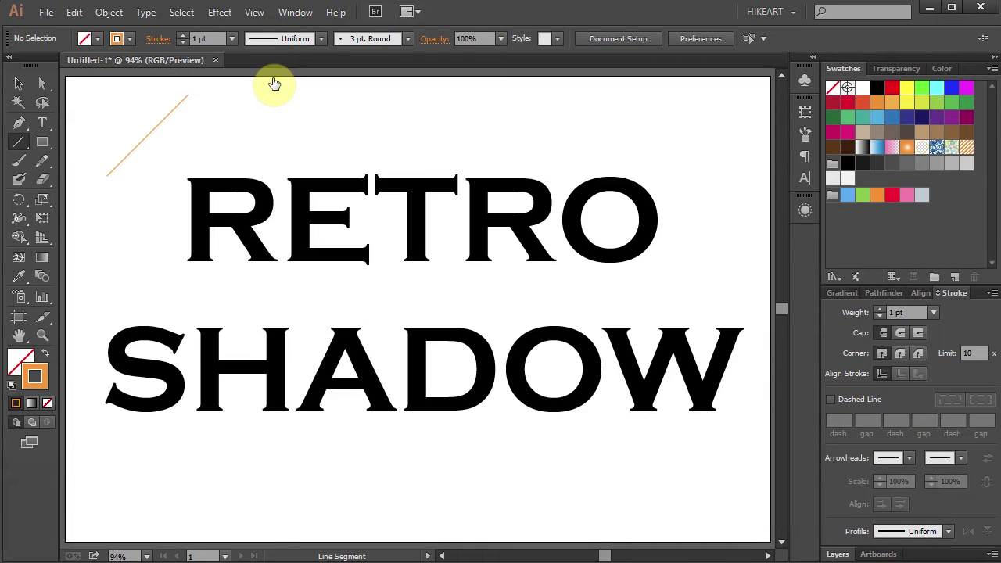
key("v")
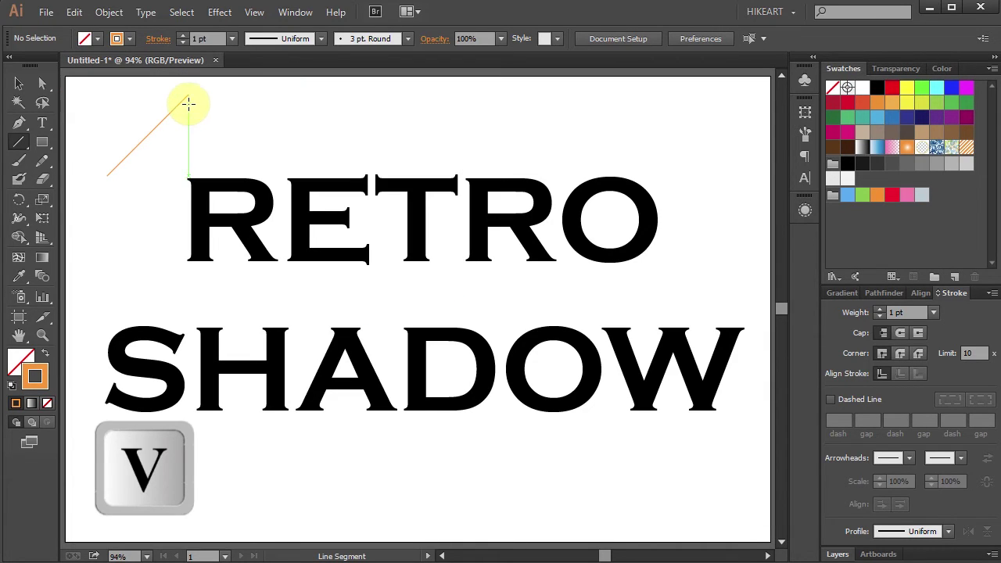
key("v")
key("Delete")
left_click_drag(143, 101, 170, 121)
key("Delete")
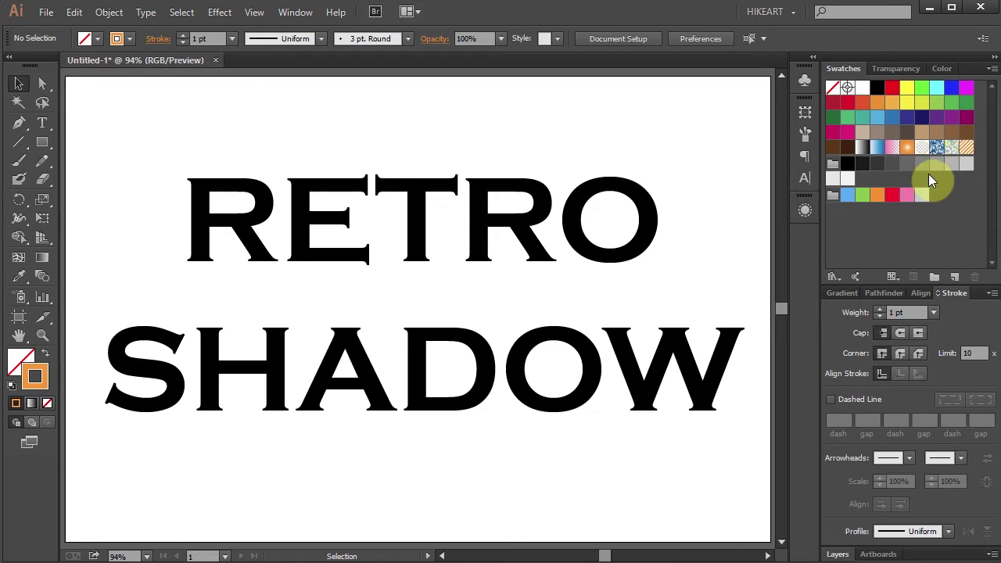
Step: Select both RETRO and SHADOW text objects and open the Appearance panel
key("v")
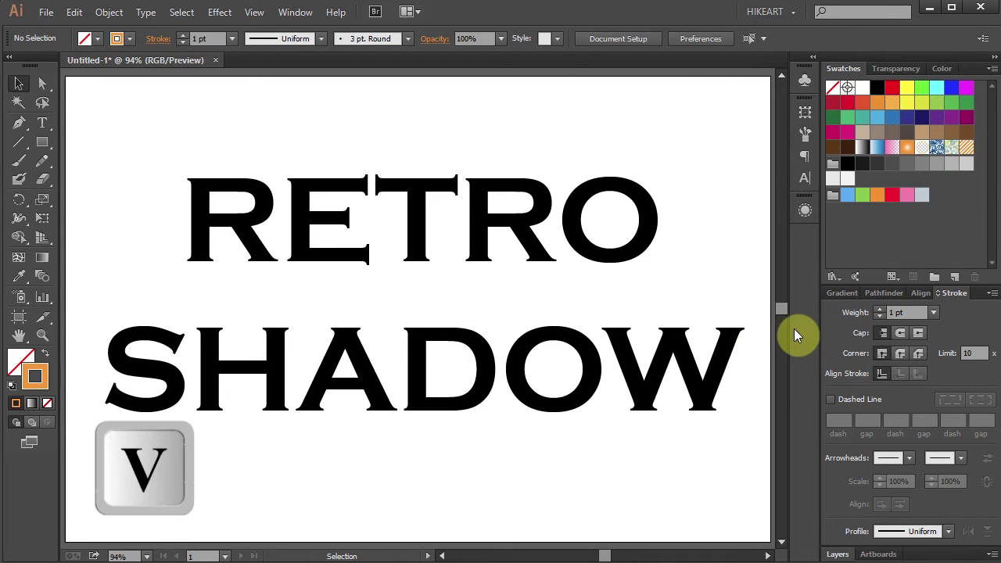
left_click_drag(724, 319, 601, 254)
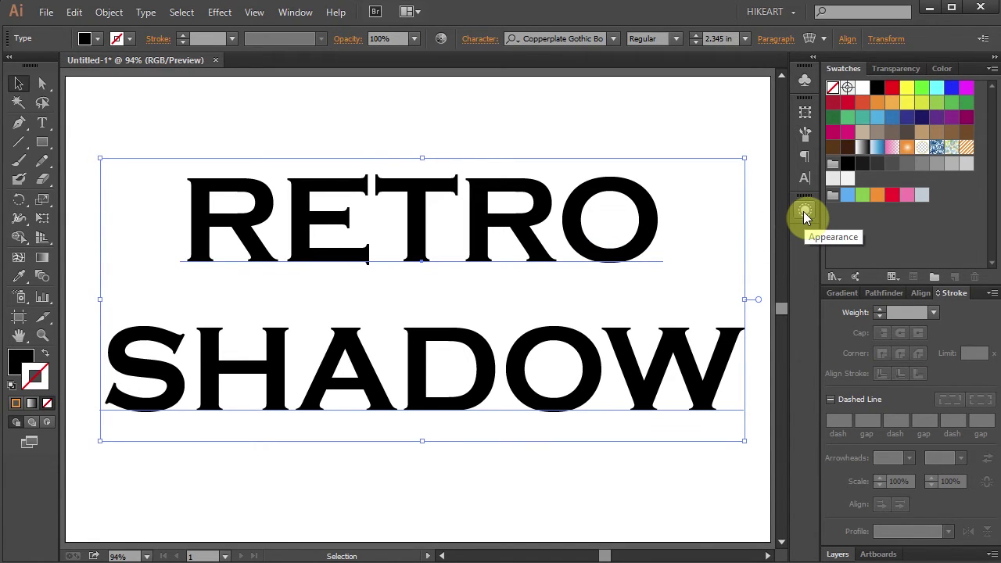
left_click(295, 13)
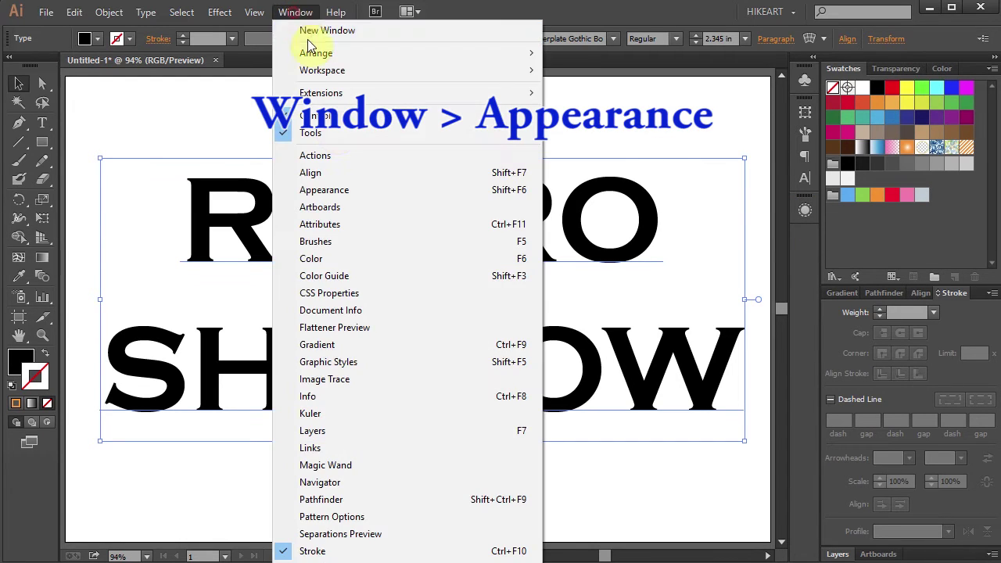
left_click(364, 192)
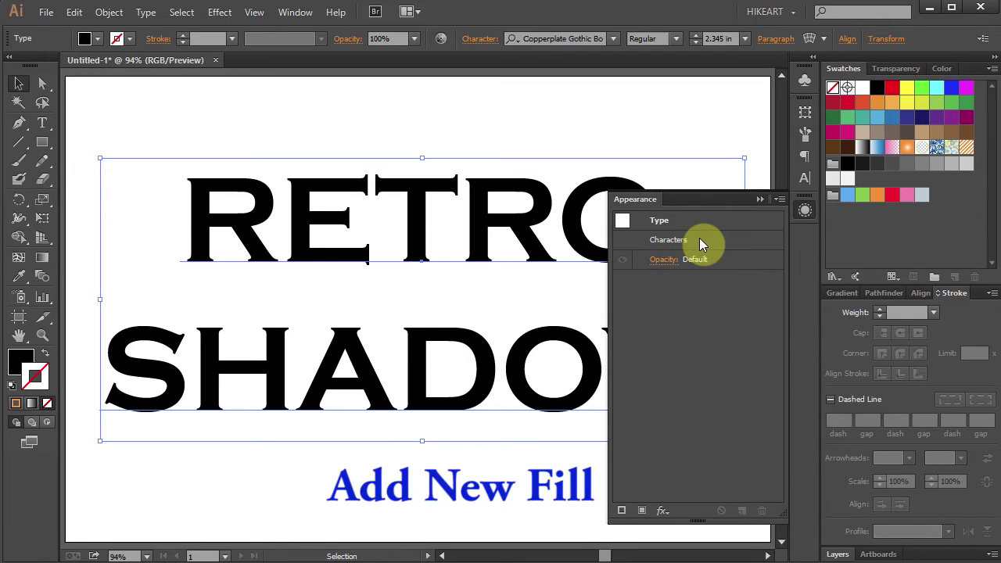
Step: Add a new GOLD LINES pattern fill and drag it beneath Characters
left_click(640, 510)
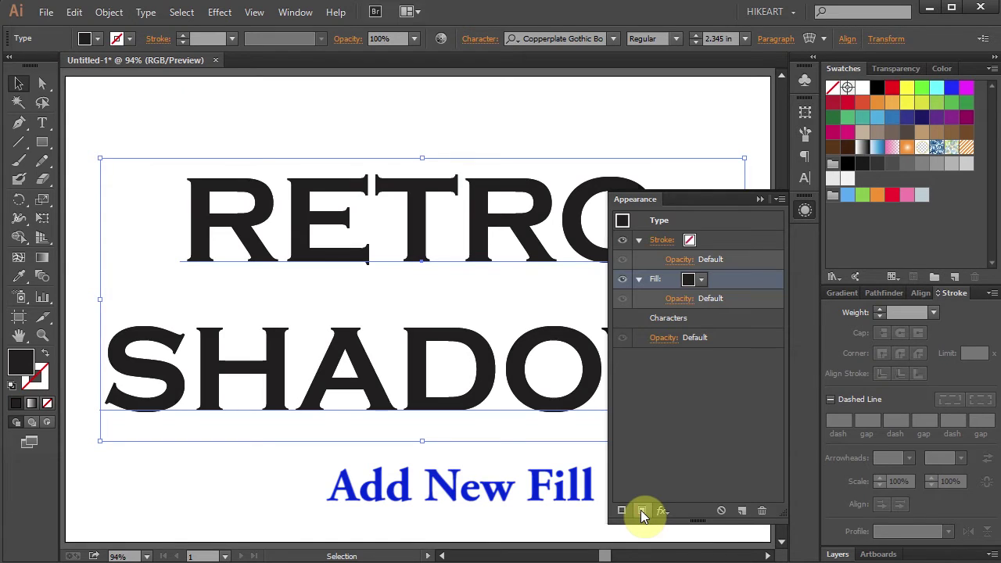
left_click(701, 280)
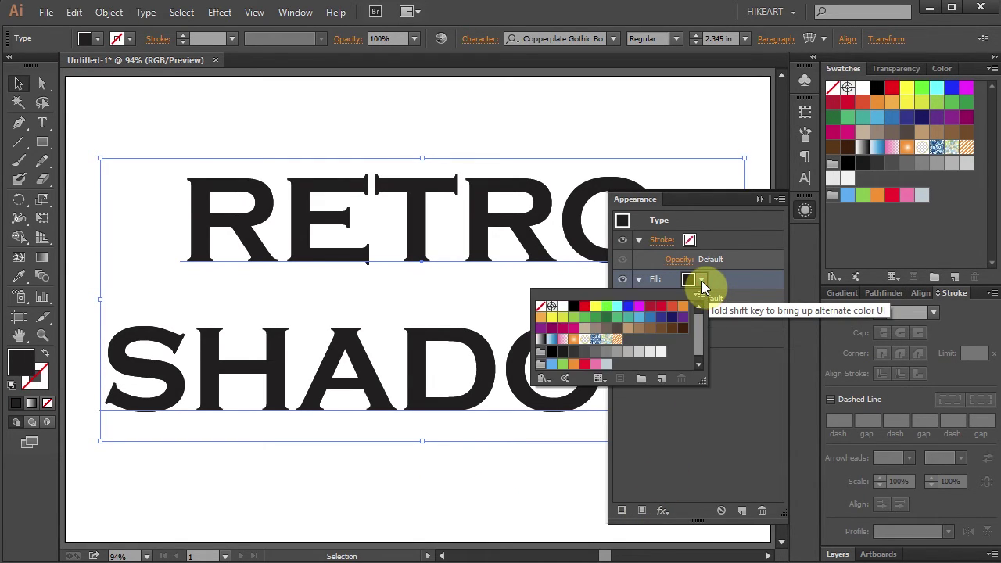
left_click(617, 344)
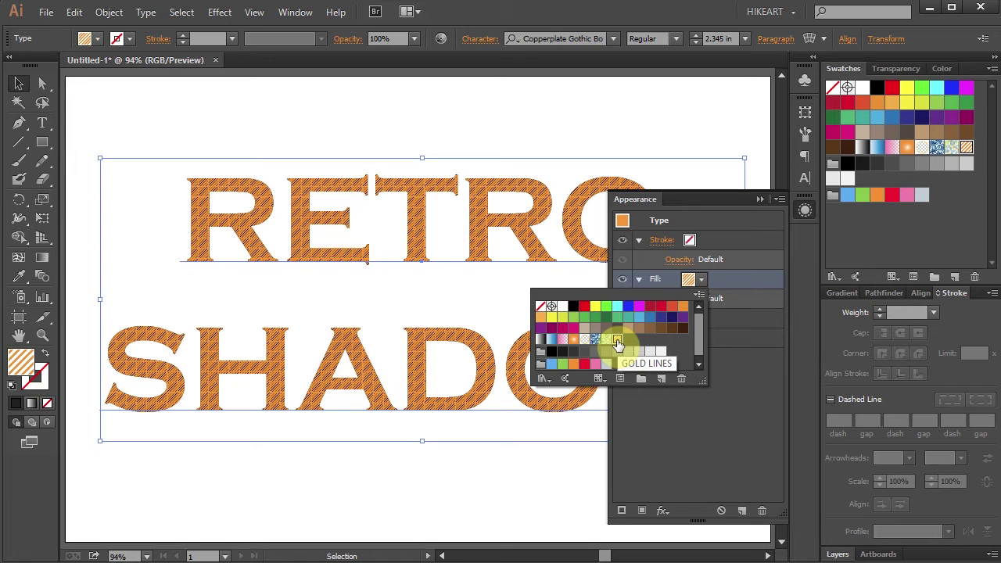
left_click(730, 373)
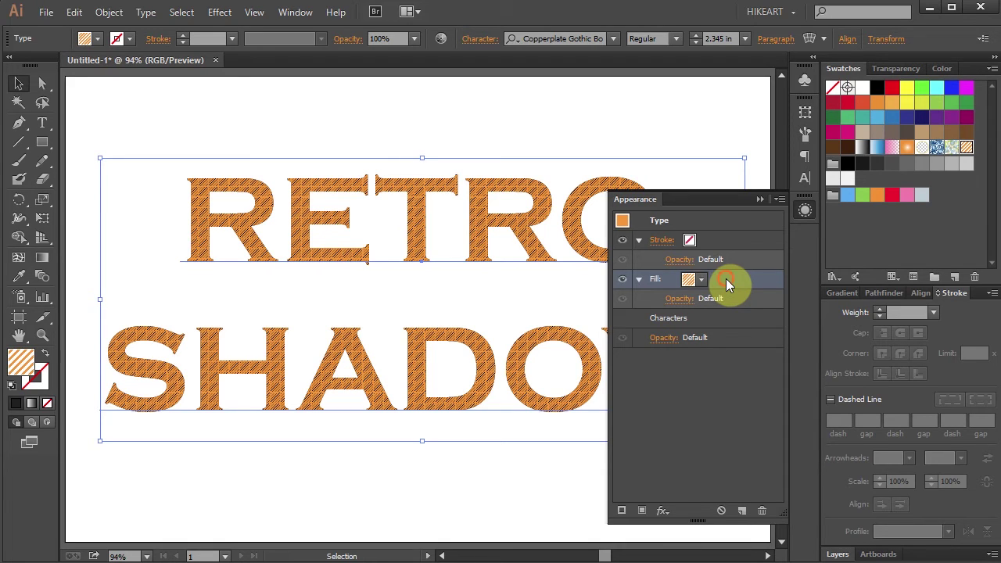
left_click_drag(725, 279, 724, 326)
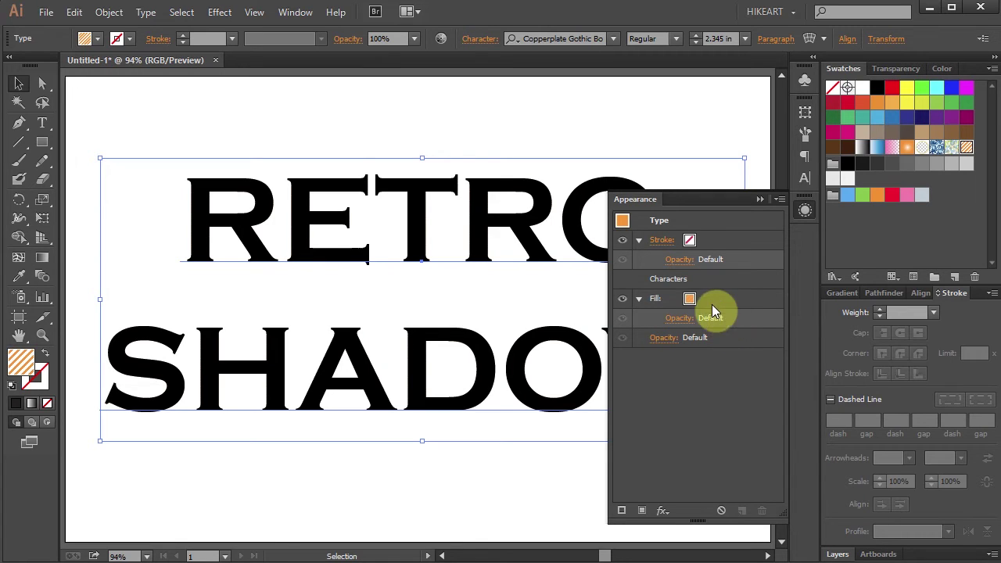
Step: Apply a Transform effect to the pattern fill with live preview on
left_click(716, 298)
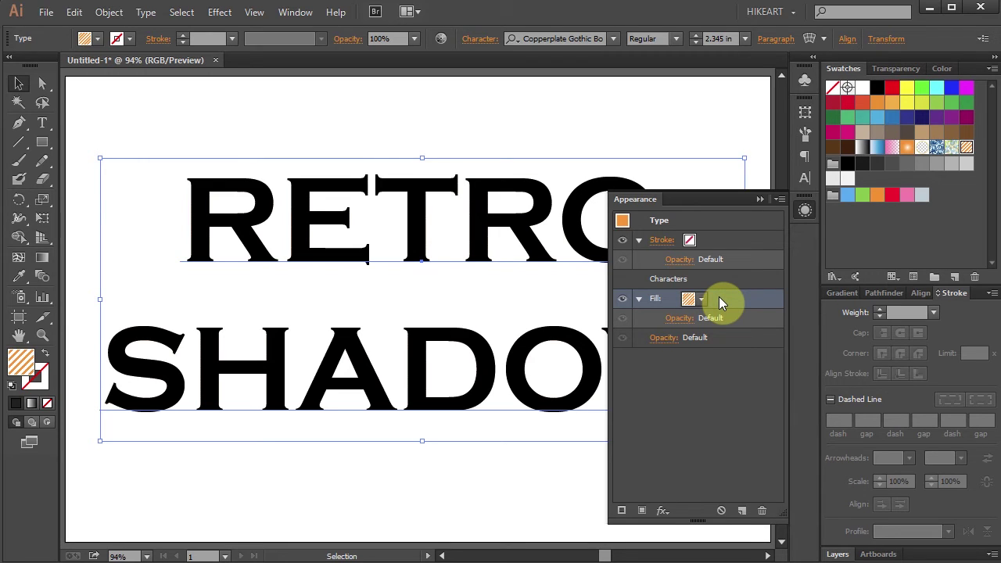
left_click(663, 508)
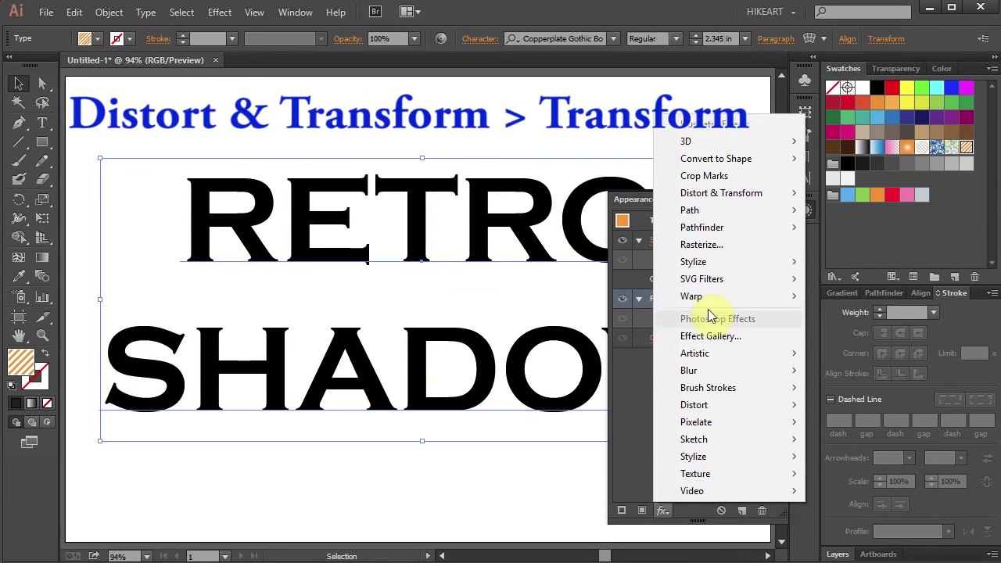
mouse_move(738, 197)
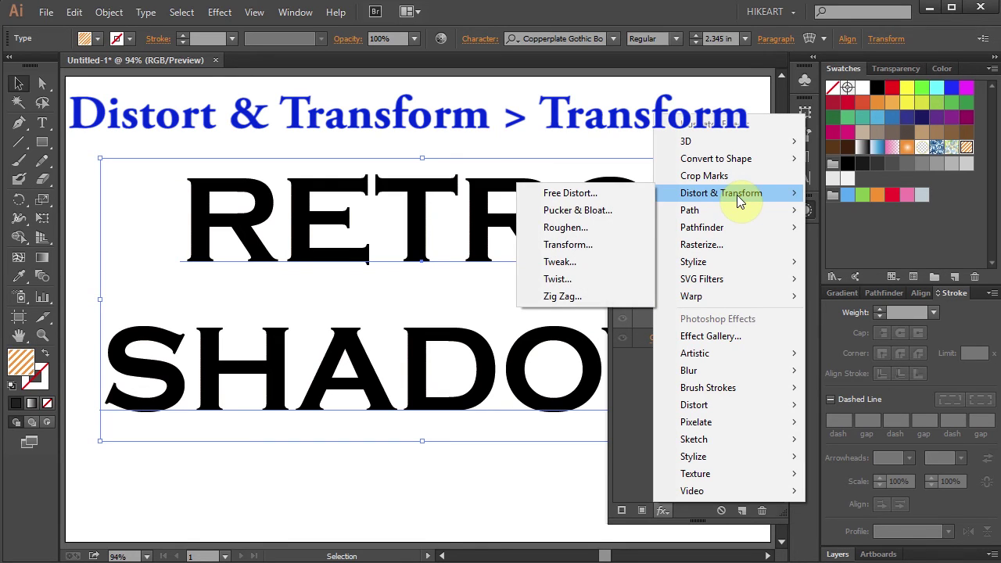
left_click(601, 243)
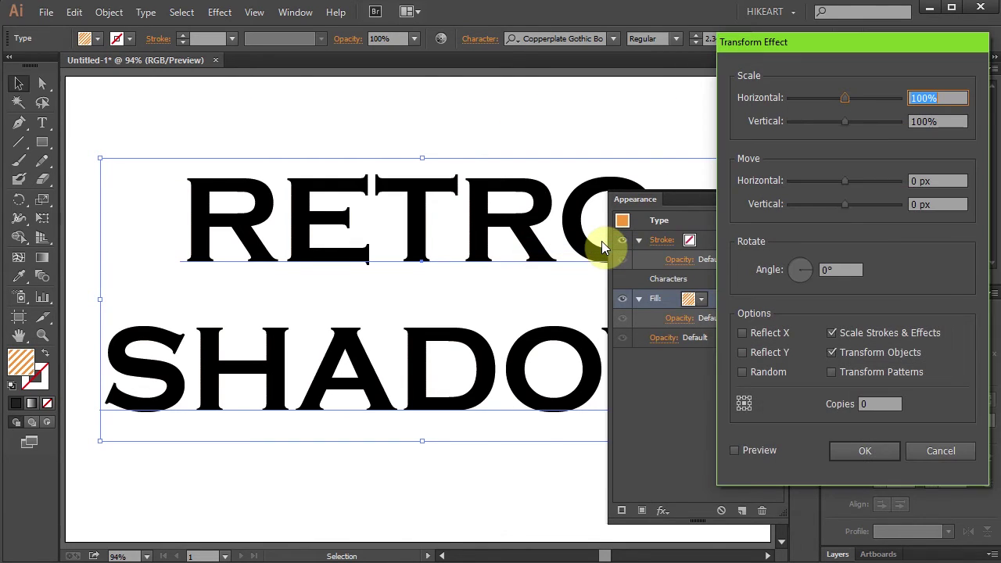
left_click(733, 451)
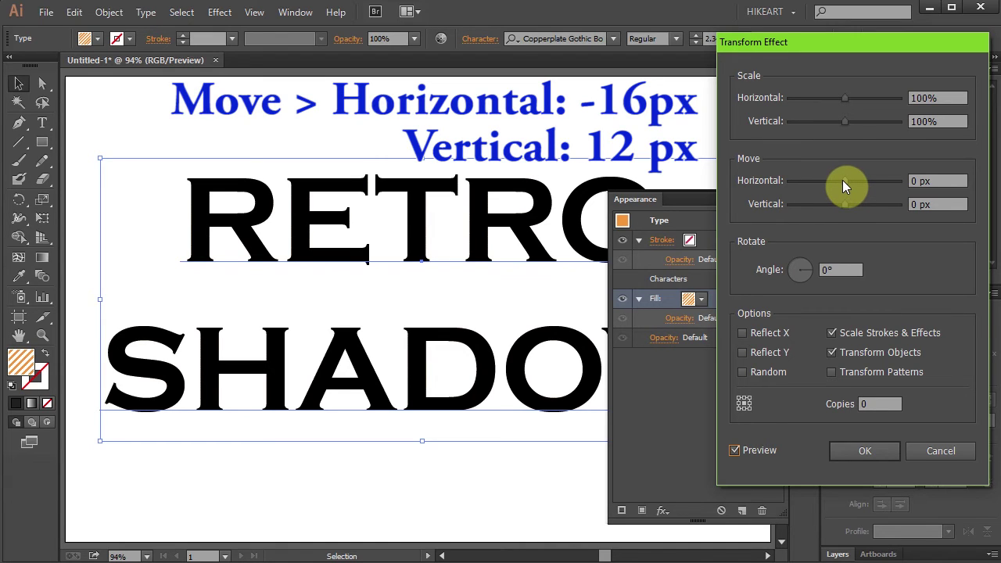
Step: Offset the pattern fill by -16 px horizontally and 12 px vertically
left_click_drag(842, 180, 835, 179)
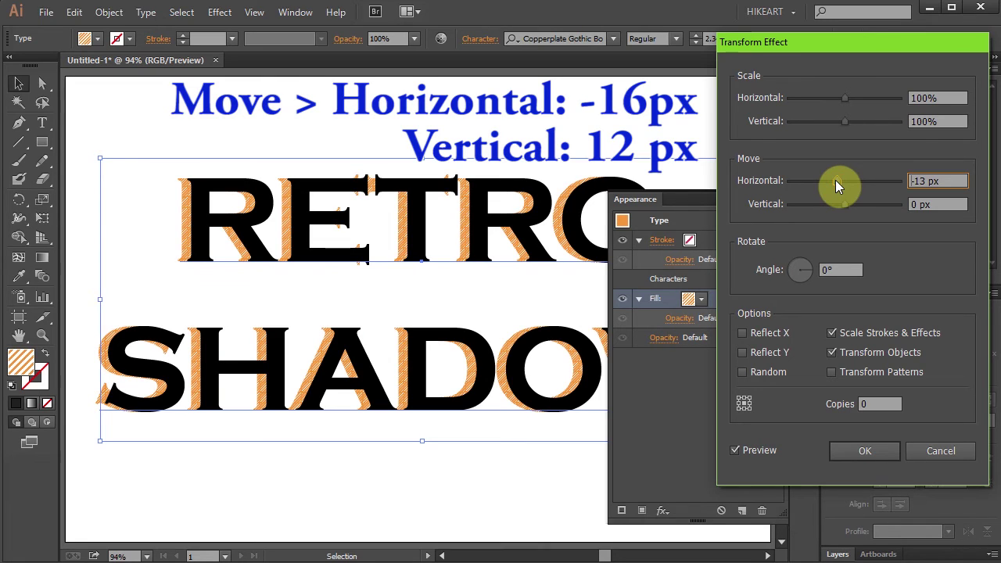
left_click_drag(842, 204, 848, 206)
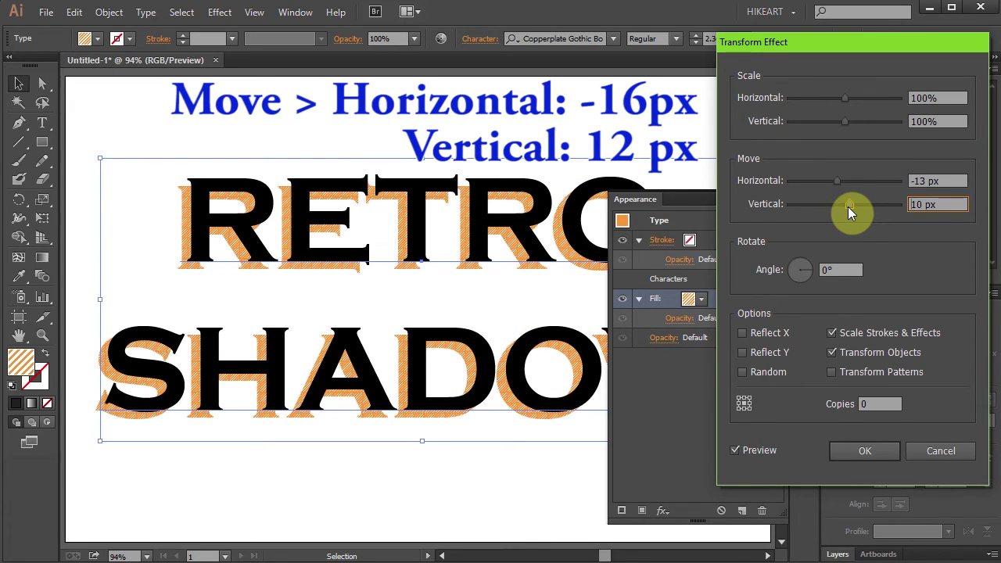
double_click(927, 181)
key("BackSpace")
type("16")
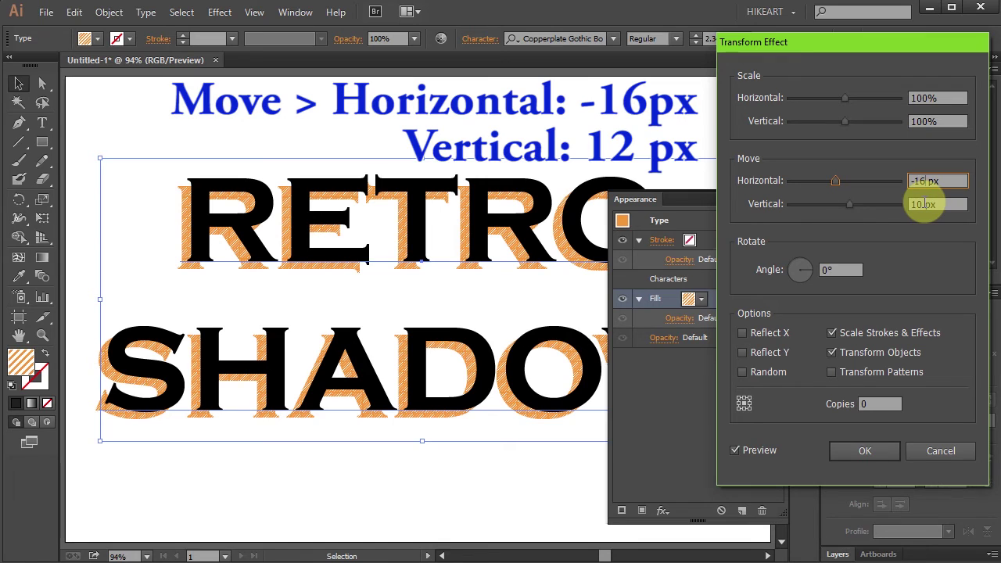
double_click(924, 204)
type("12")
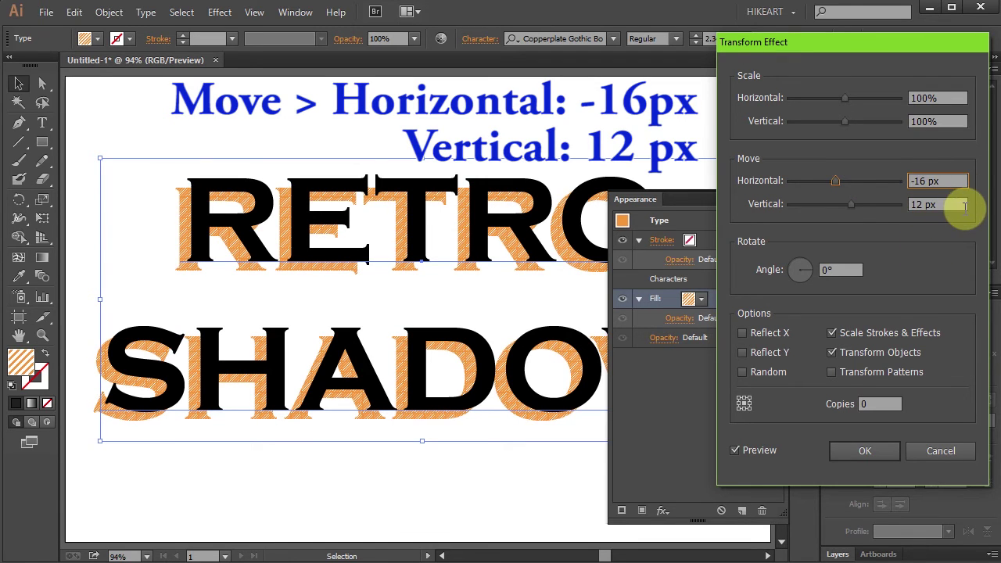
left_click(871, 453)
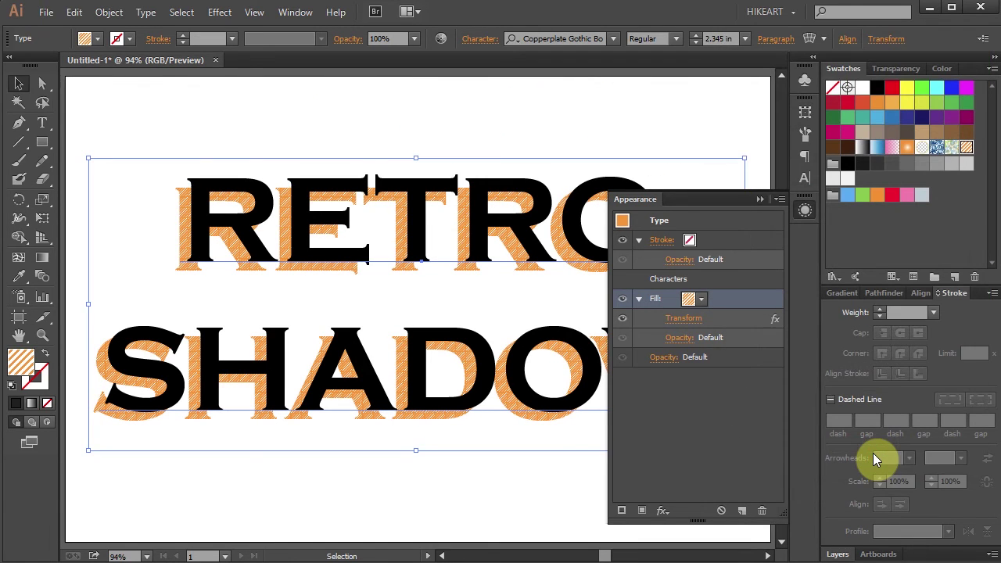
Step: Reselect RETRO SHADOW and show the swatch choices for its pattern fill in Appearance
left_click(764, 201)
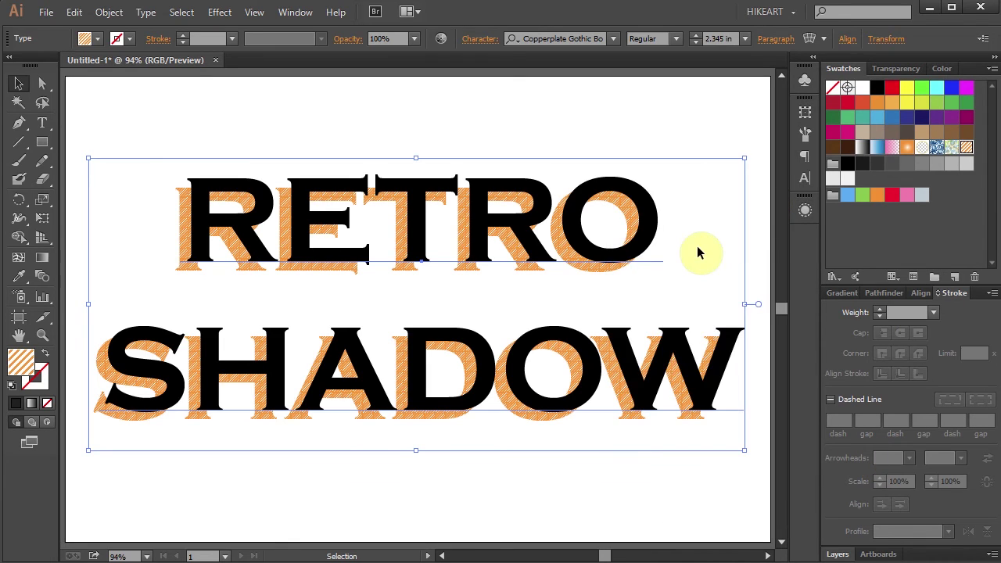
left_click(692, 256)
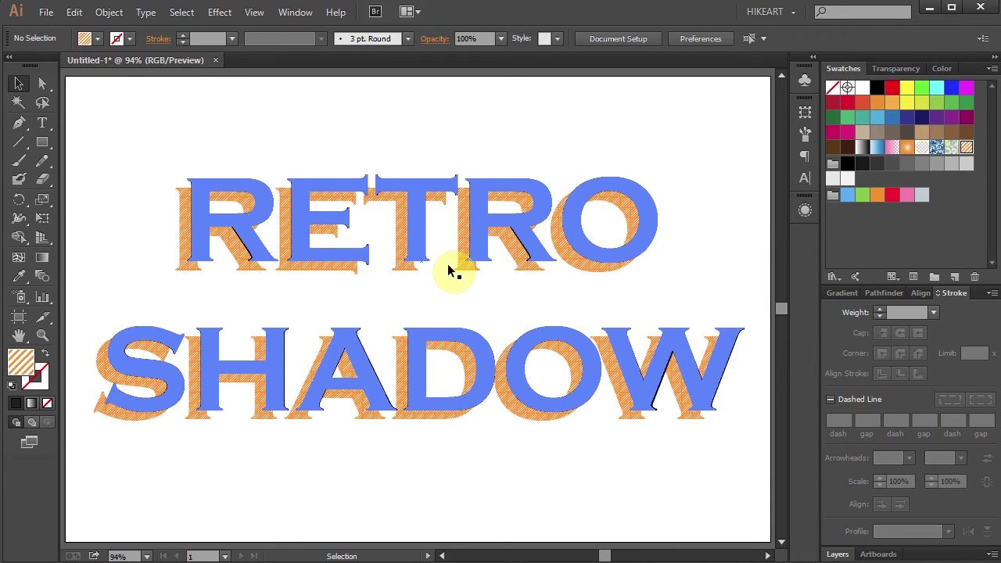
left_click(488, 235)
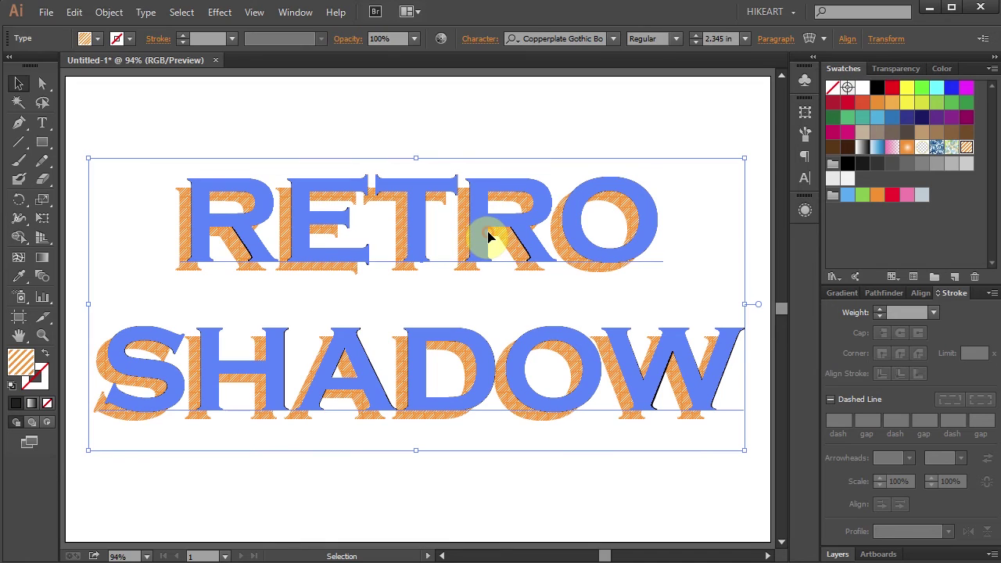
left_click(806, 208)
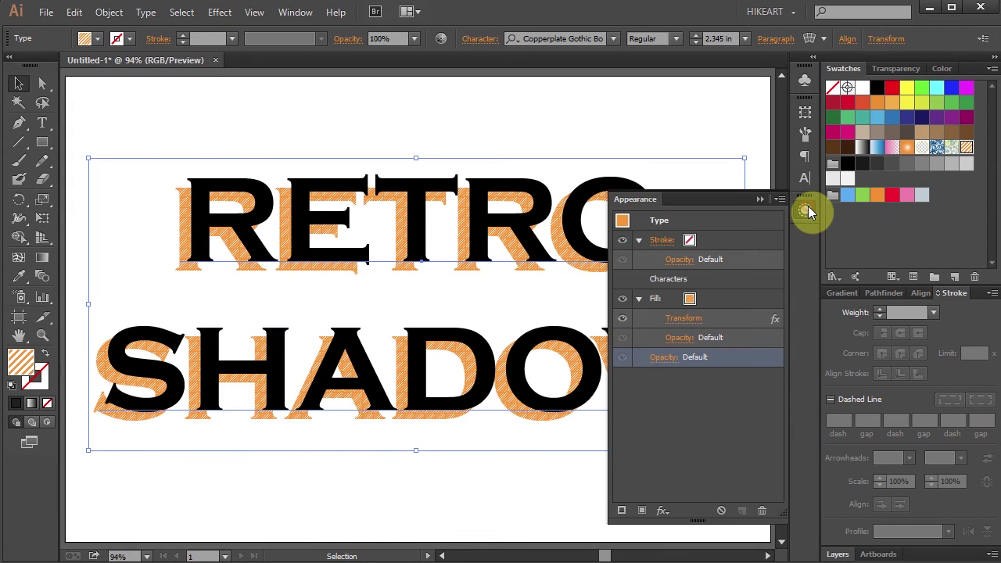
left_click(691, 300)
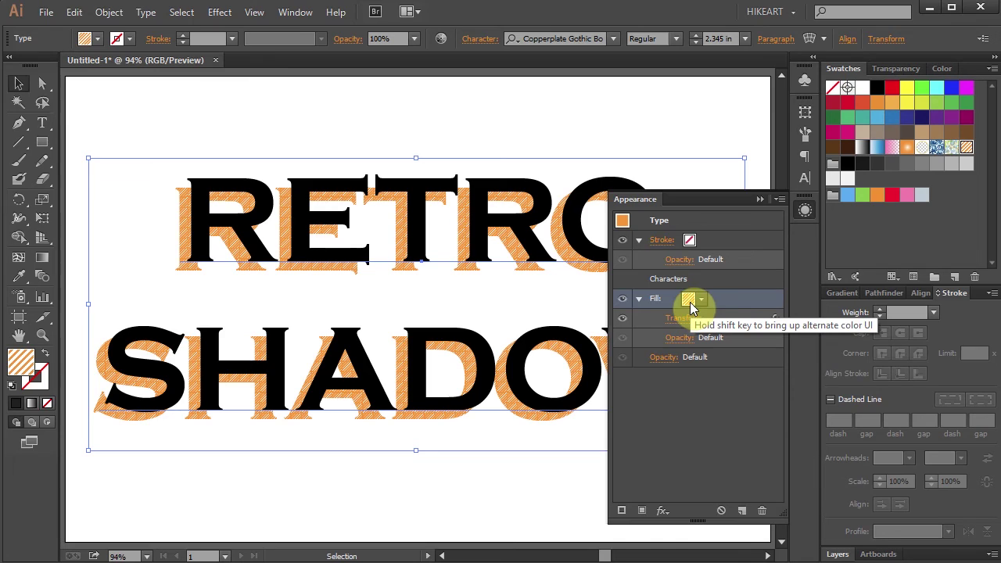
left_click(701, 301)
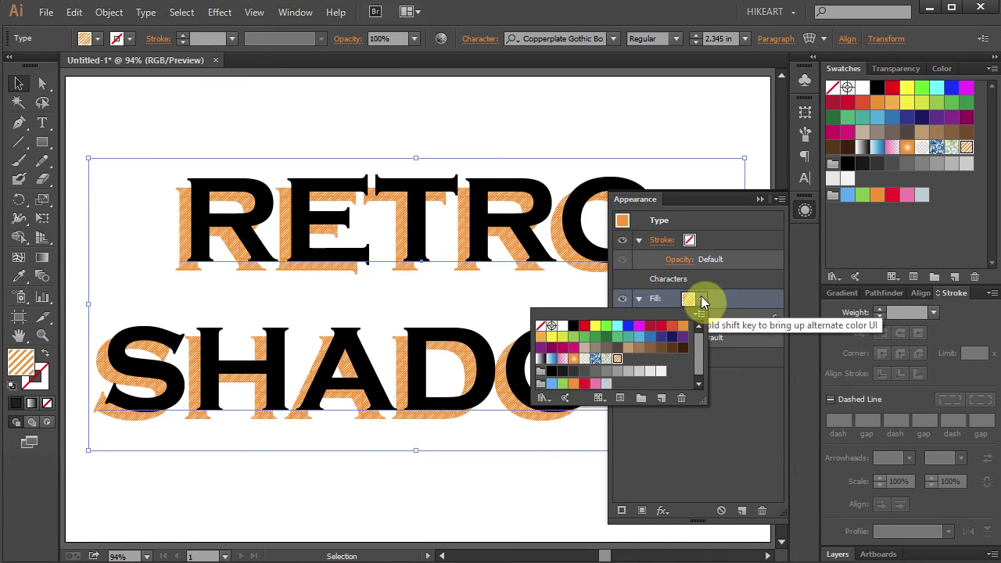
Step: Edit the GOLD LINES pattern to a 9 px by 9 px tile, then reselect the text
left_click(622, 397)
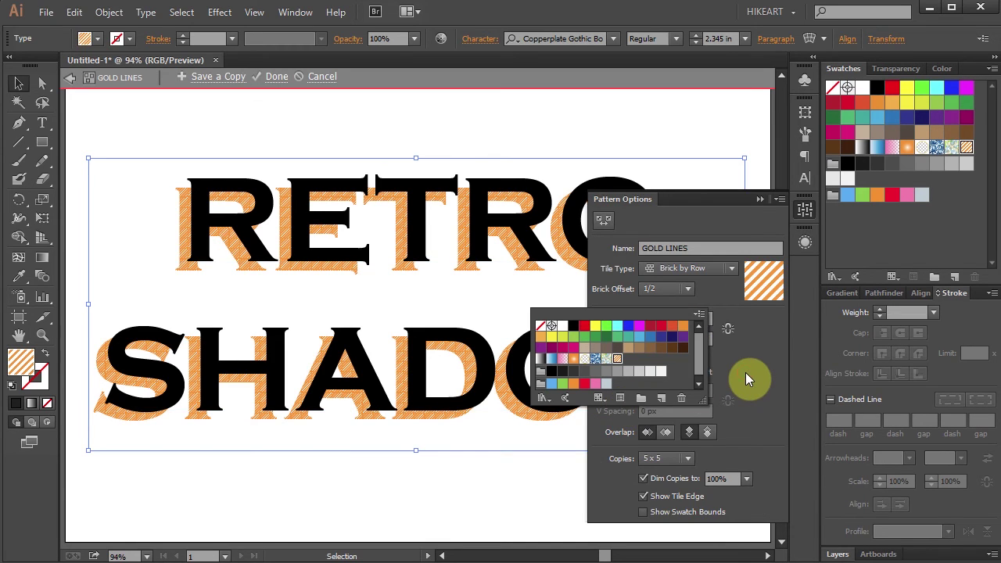
left_click(645, 318)
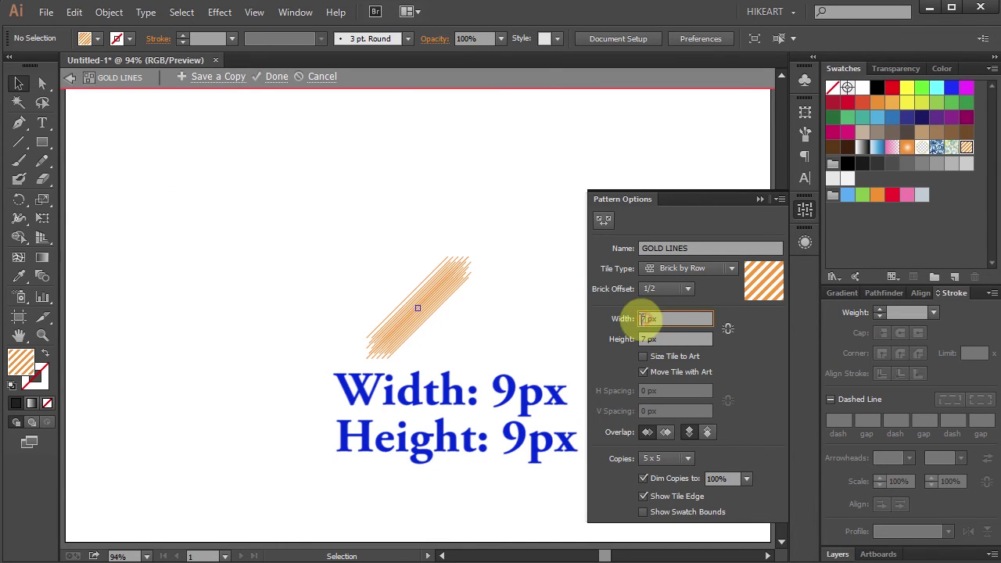
type("9")
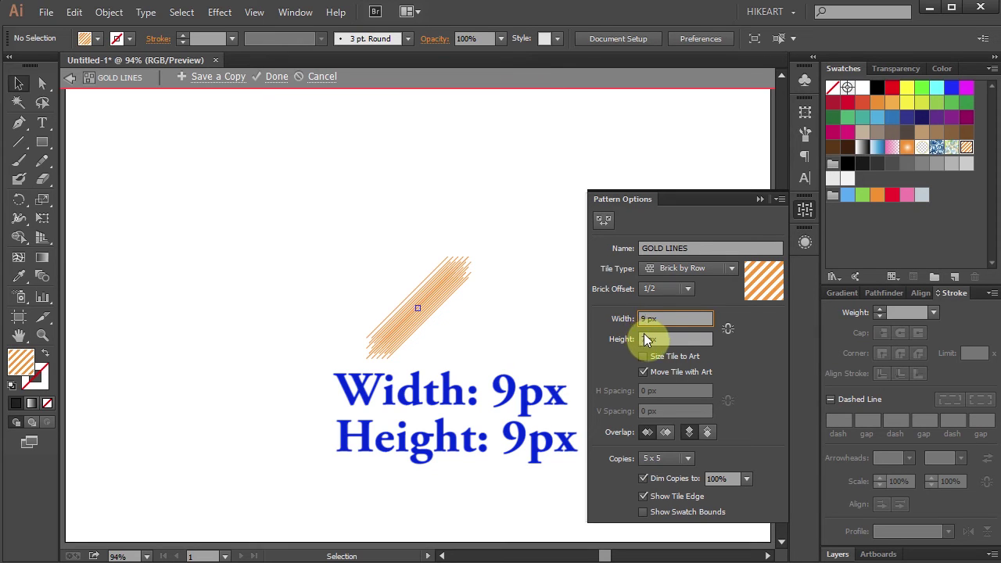
key("Tab")
type("9")
key("Tab")
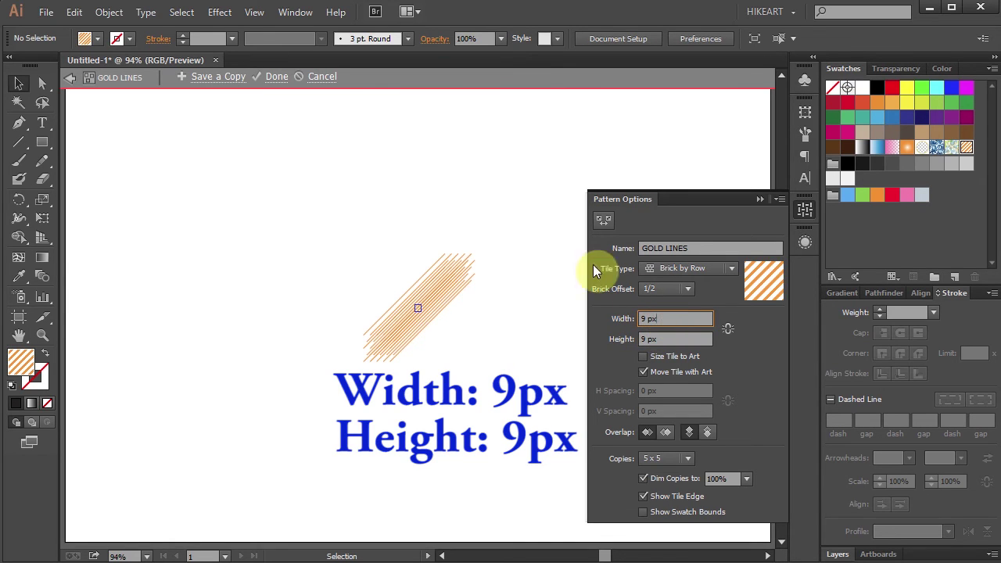
left_click(276, 82)
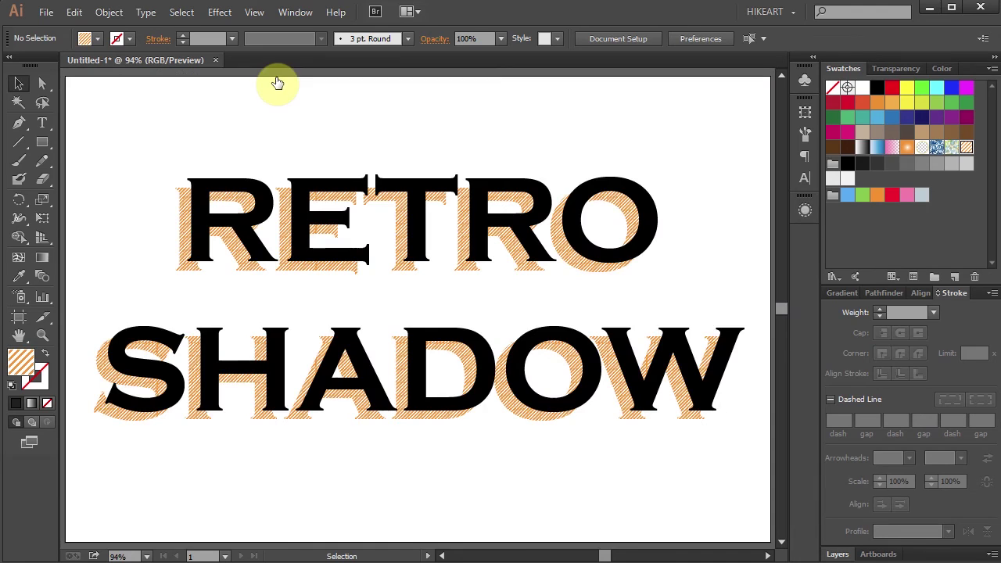
left_click(317, 274)
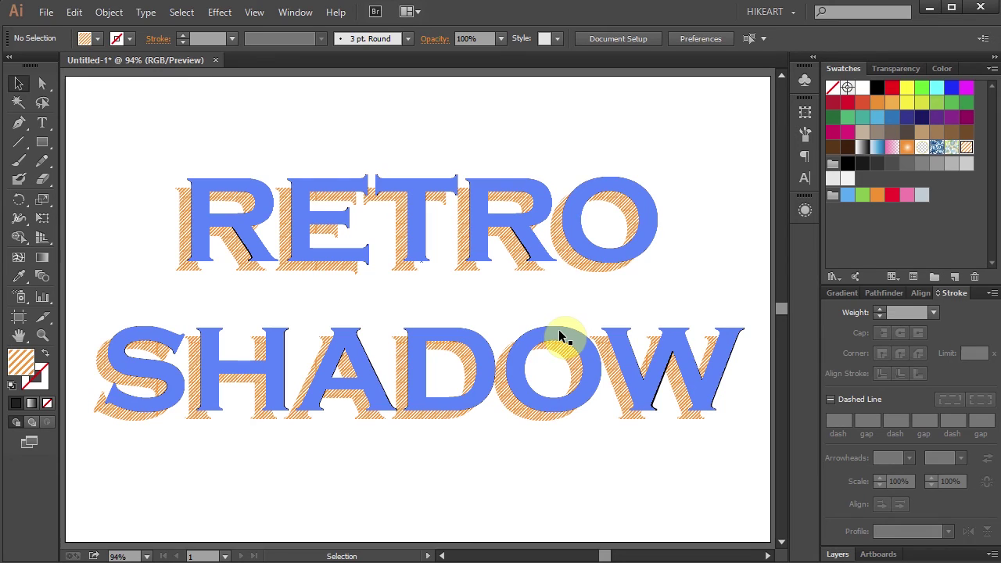
left_click(582, 254)
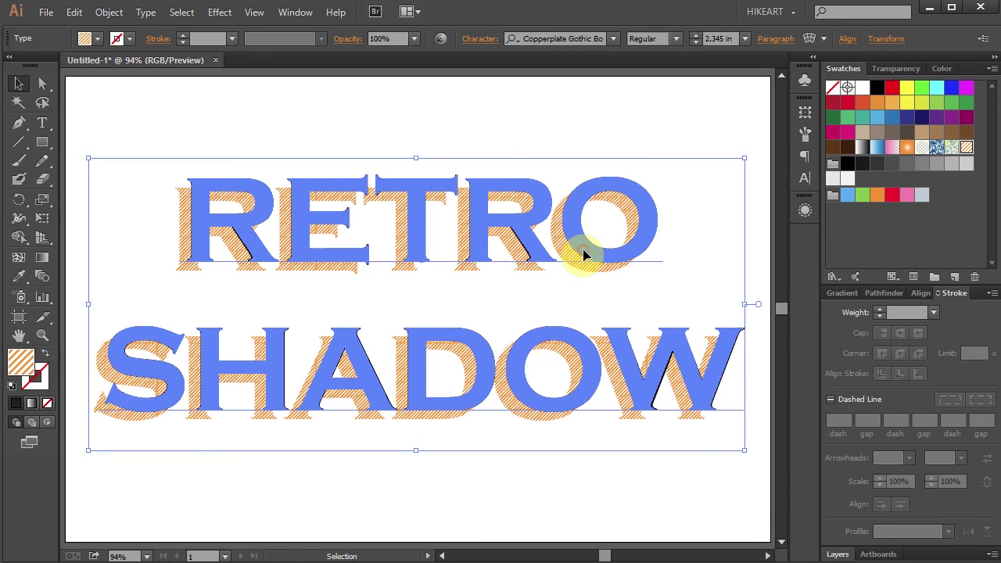
Step: Give the RETRO SHADOW text a white 3 pt stroke, then deselect it
left_click(806, 209)
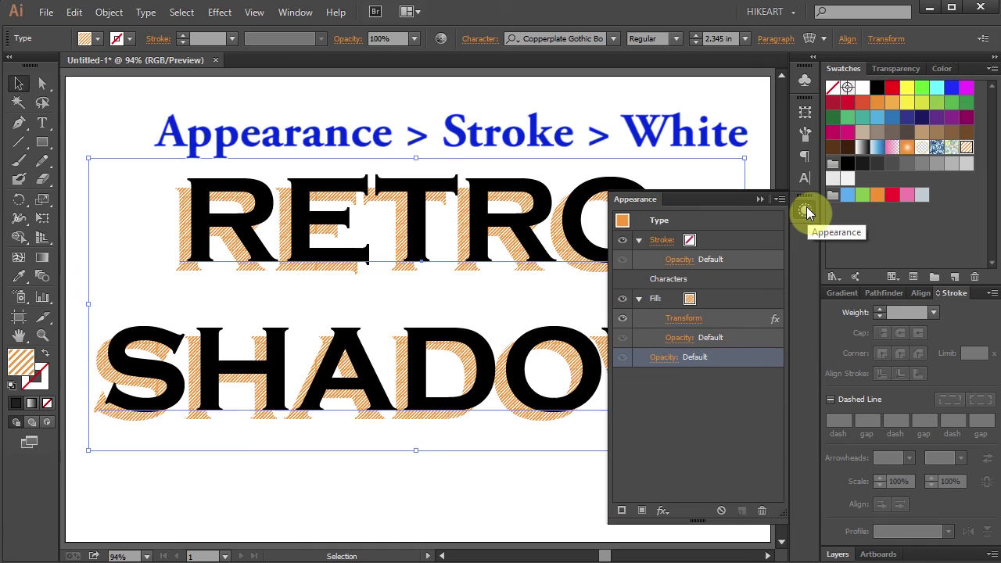
left_click(690, 243)
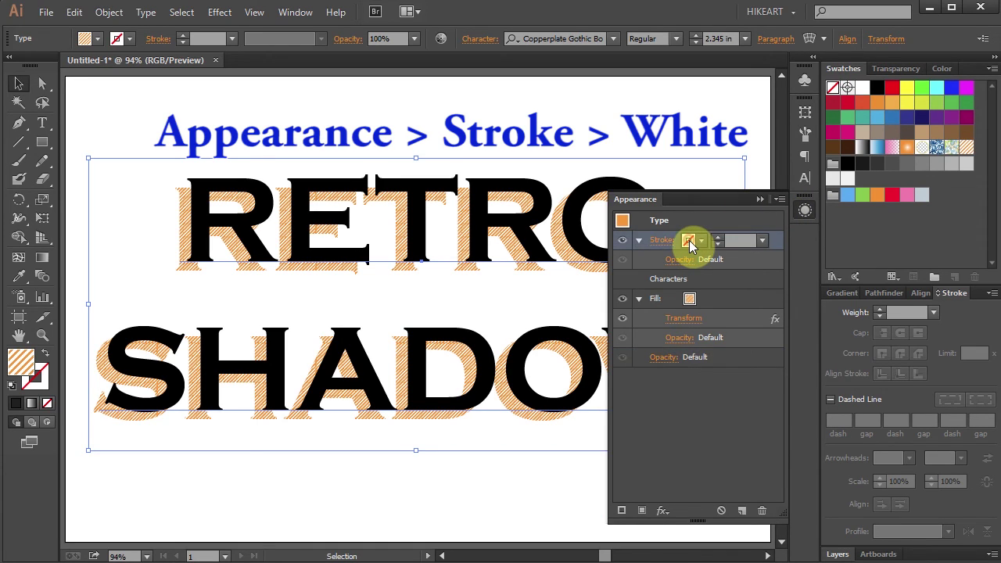
left_click(704, 241)
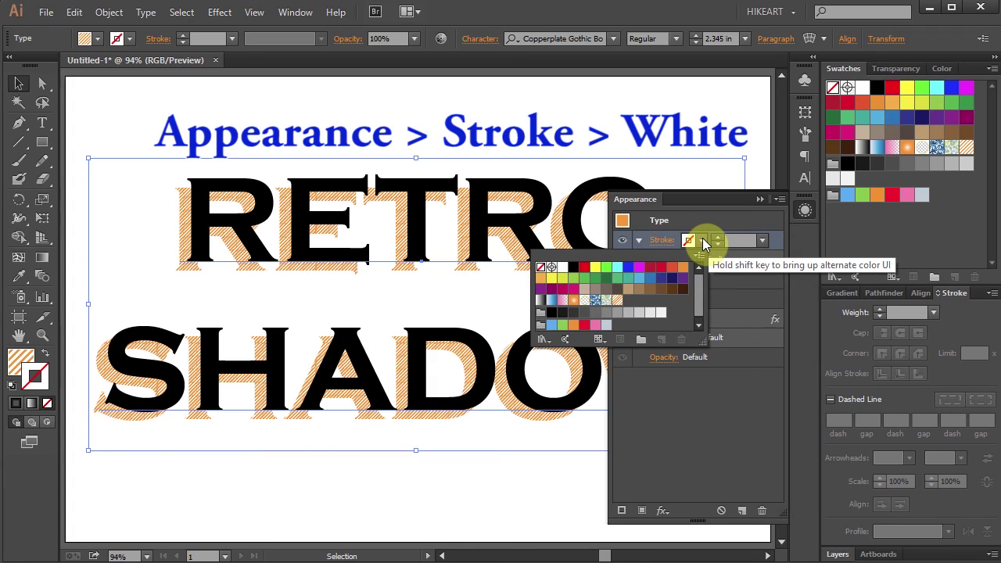
left_click(562, 270)
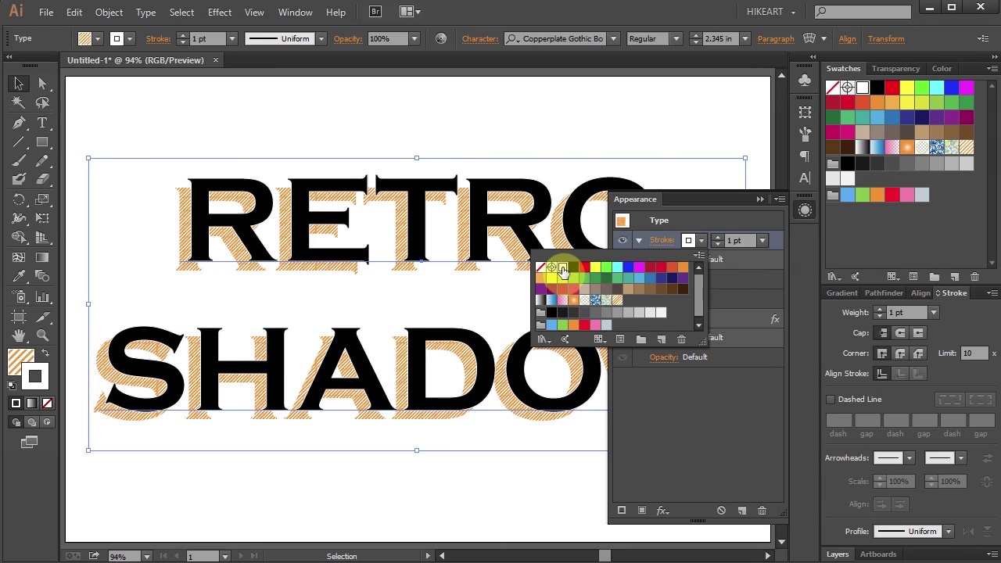
left_click(700, 241)
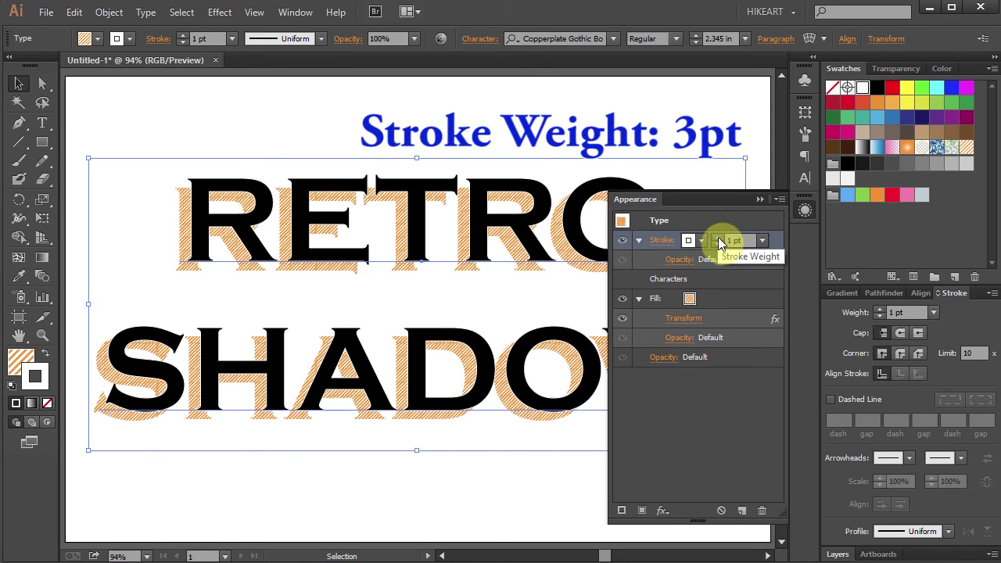
left_click(719, 237)
left_click(719, 238)
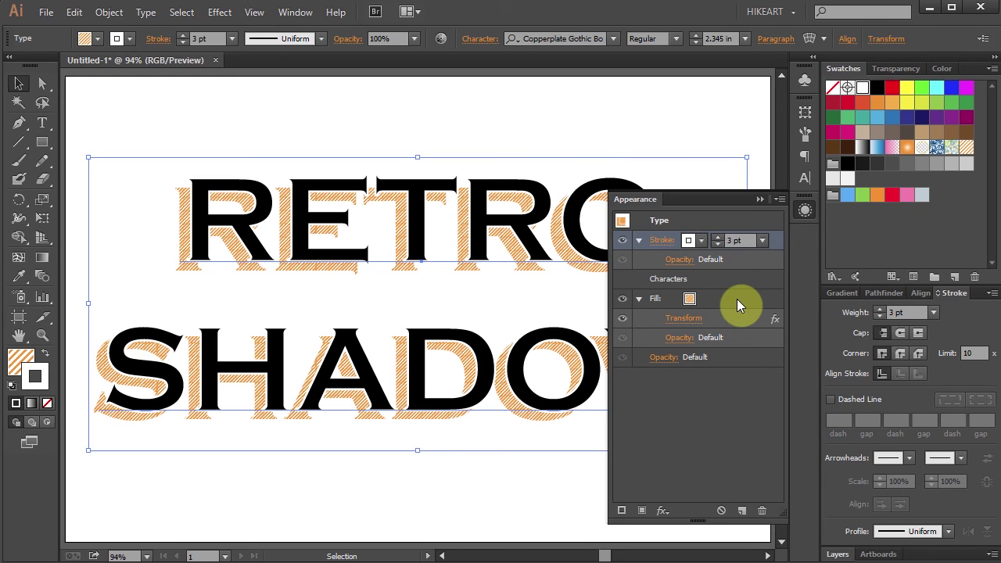
left_click(759, 199)
left_click(758, 204)
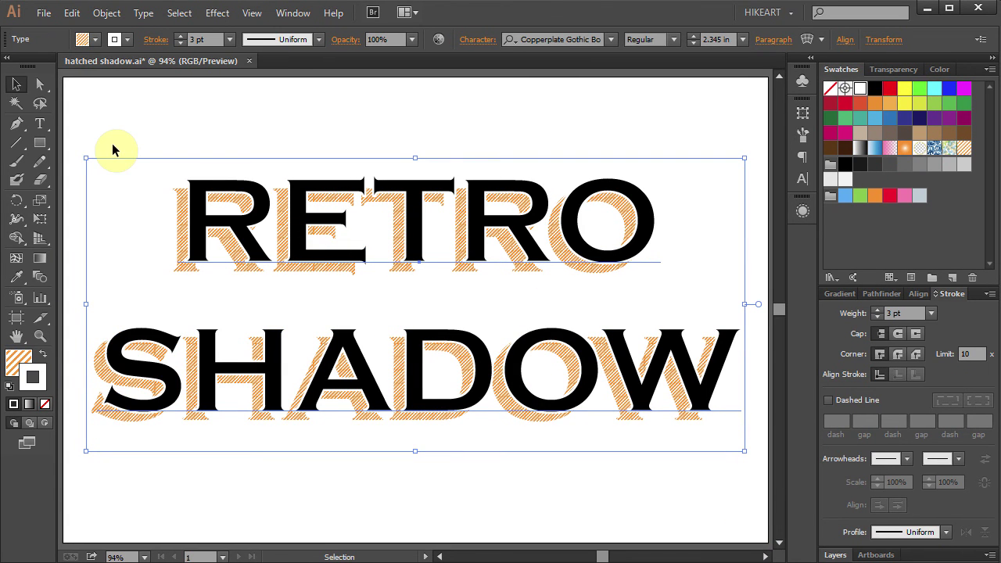
Step: Replace the word RETRO in the top line with HATCHED
left_click(40, 123)
double_click(646, 205)
type("HATCHE")
type("D")
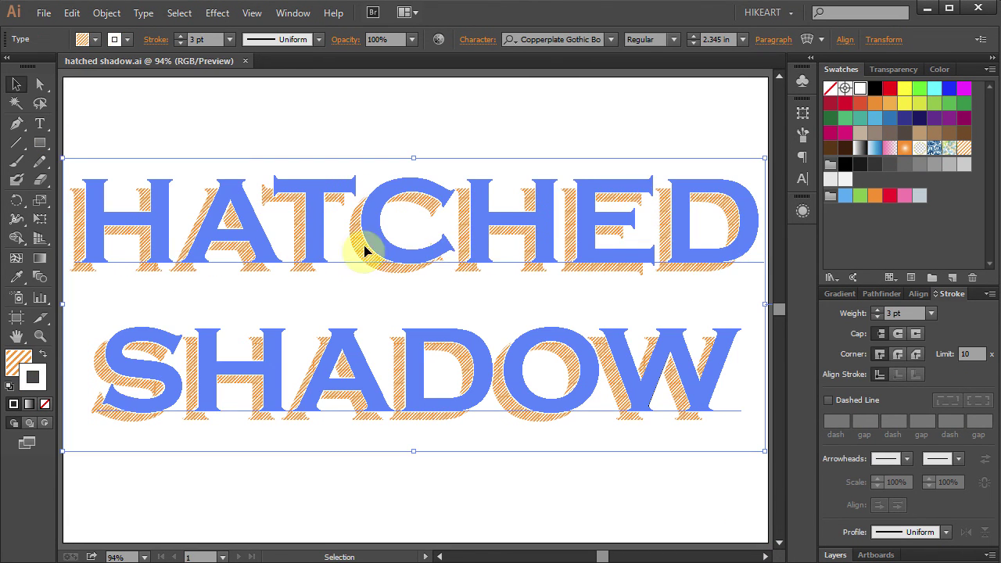
Step: Set HATCHED in Dutch 801 Extra Bold with blue fill 000cf6
left_click_drag(73, 206, 721, 211)
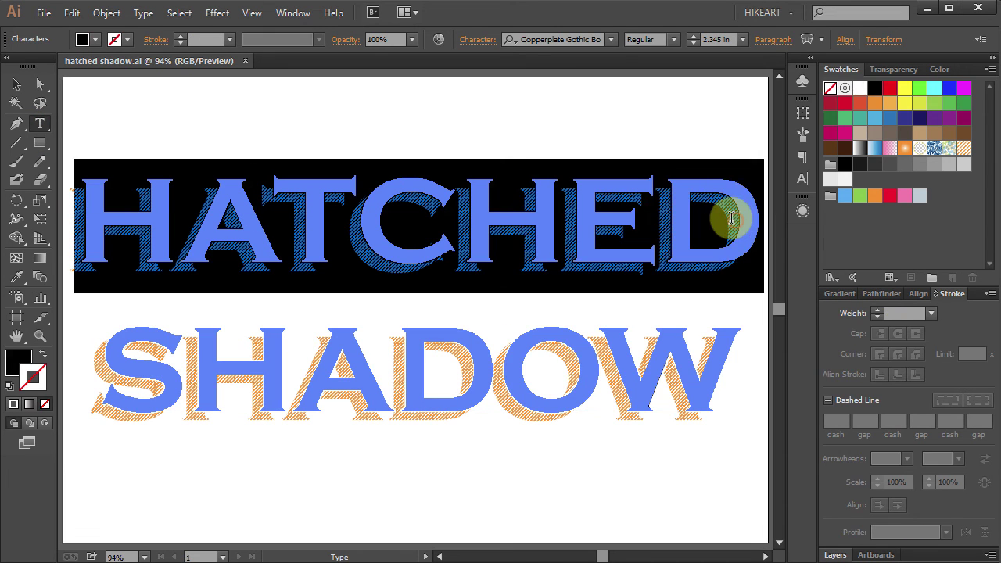
left_click(611, 39)
left_click(806, 258)
scroll(696, 38, "up", 2)
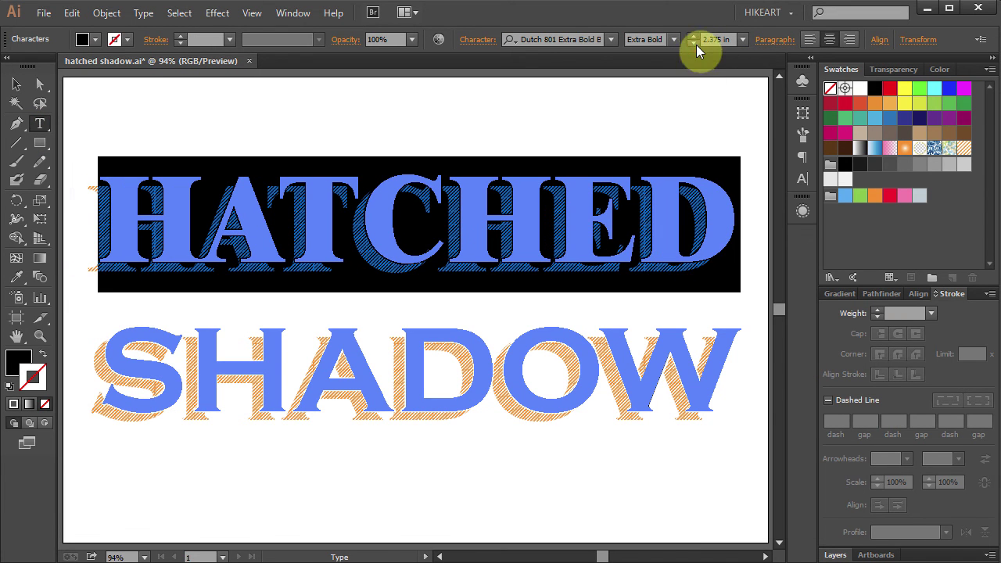
left_click(28, 368)
left_click(933, 185)
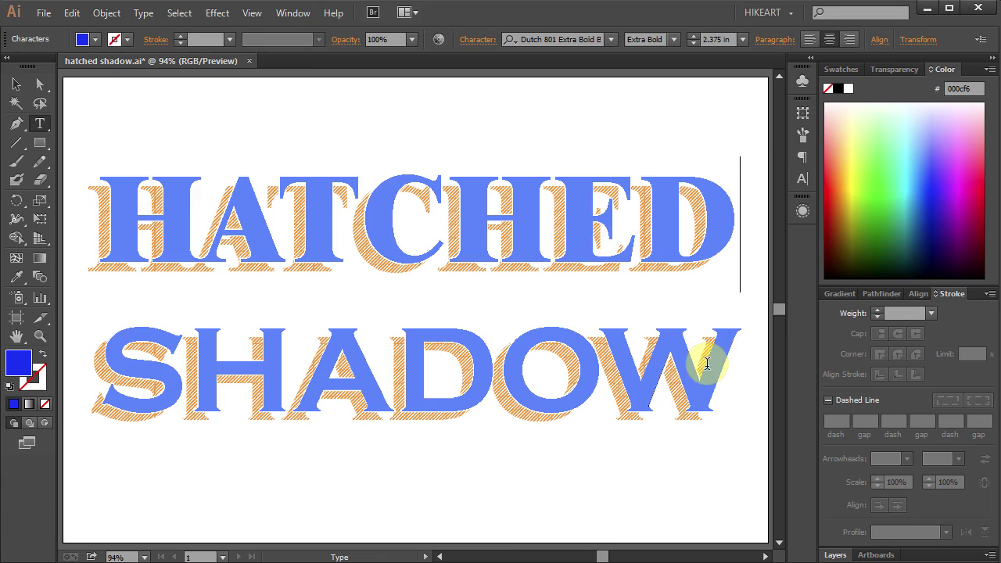
key("Escape")
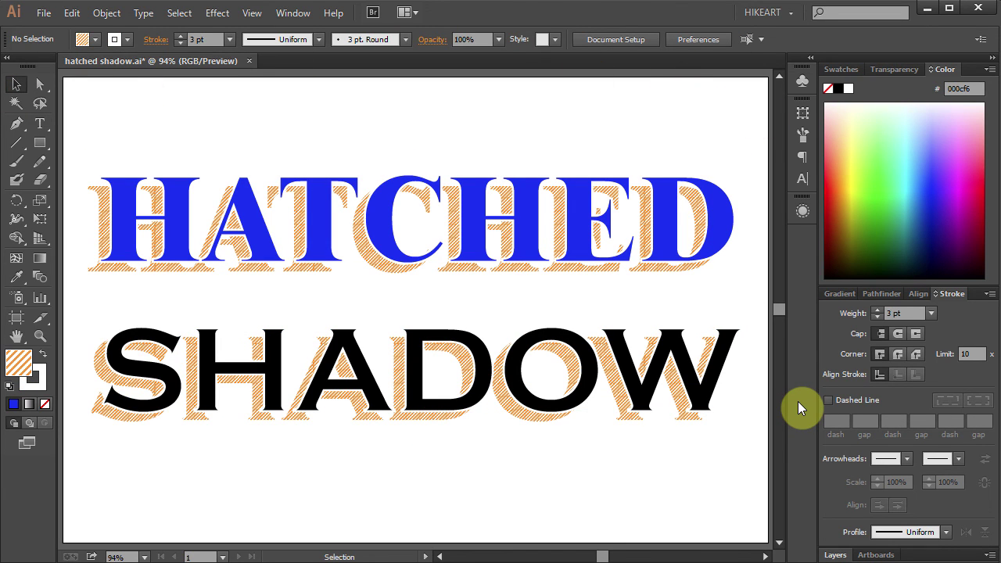